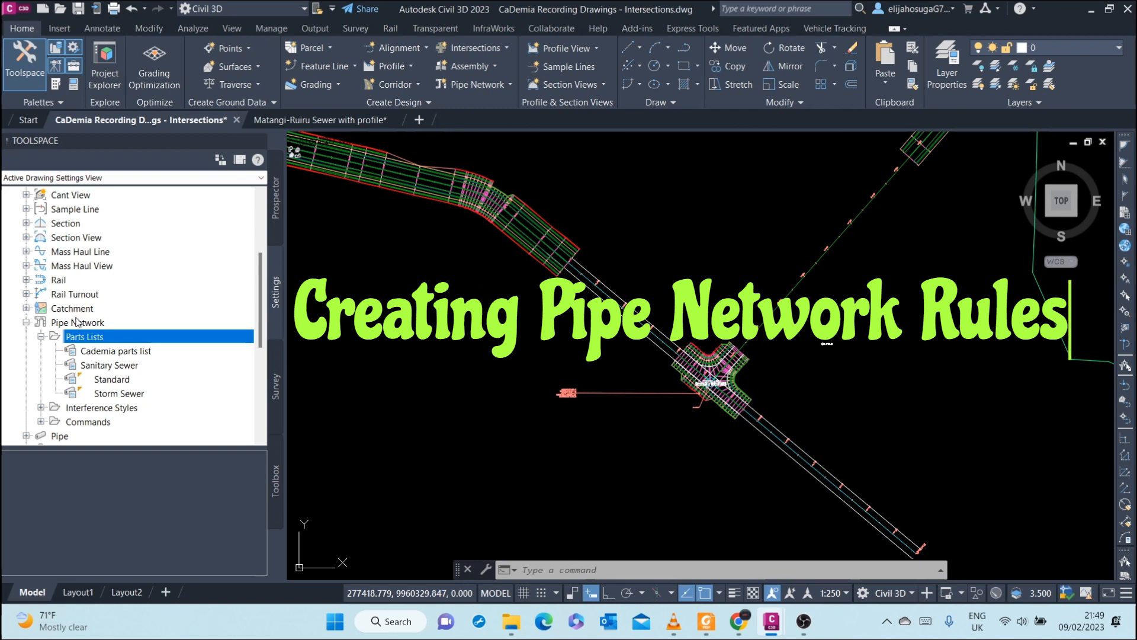
Step: Expand the Pipe settings of the drawing down to the Pipe Rule Set collection
scroll(83, 320, down, 4)
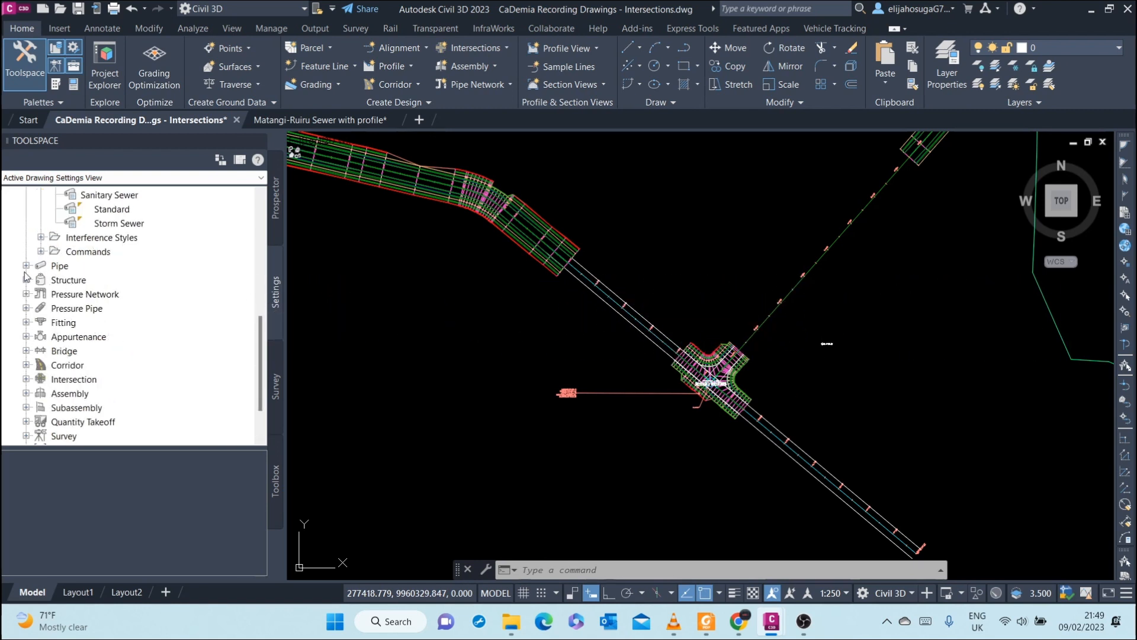
double_click(67, 269)
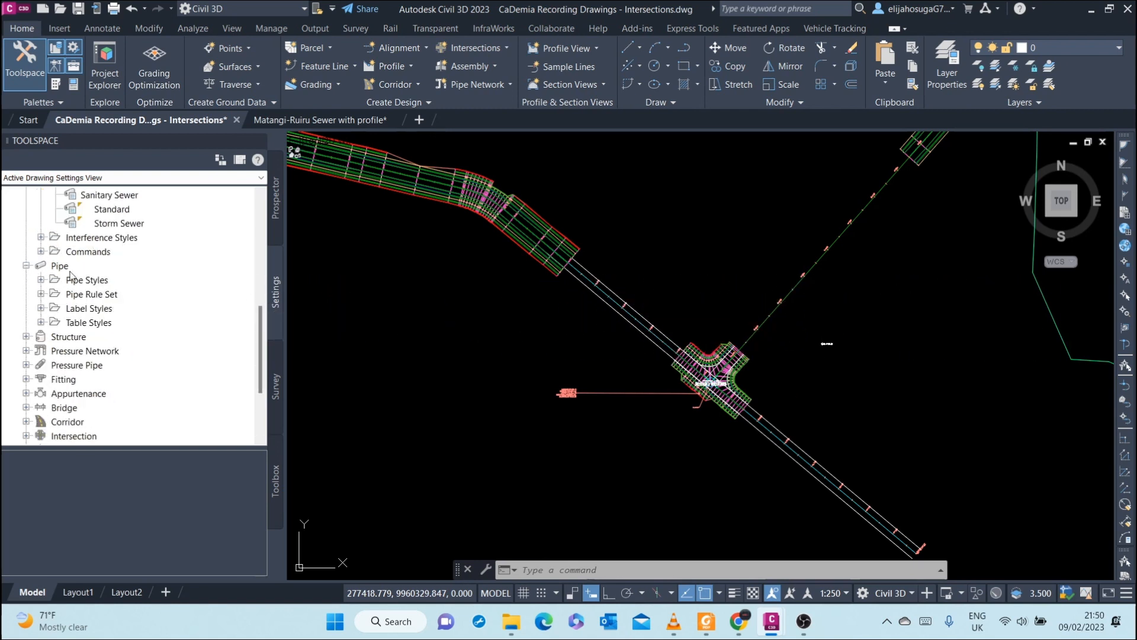
click(41, 294)
click(91, 294)
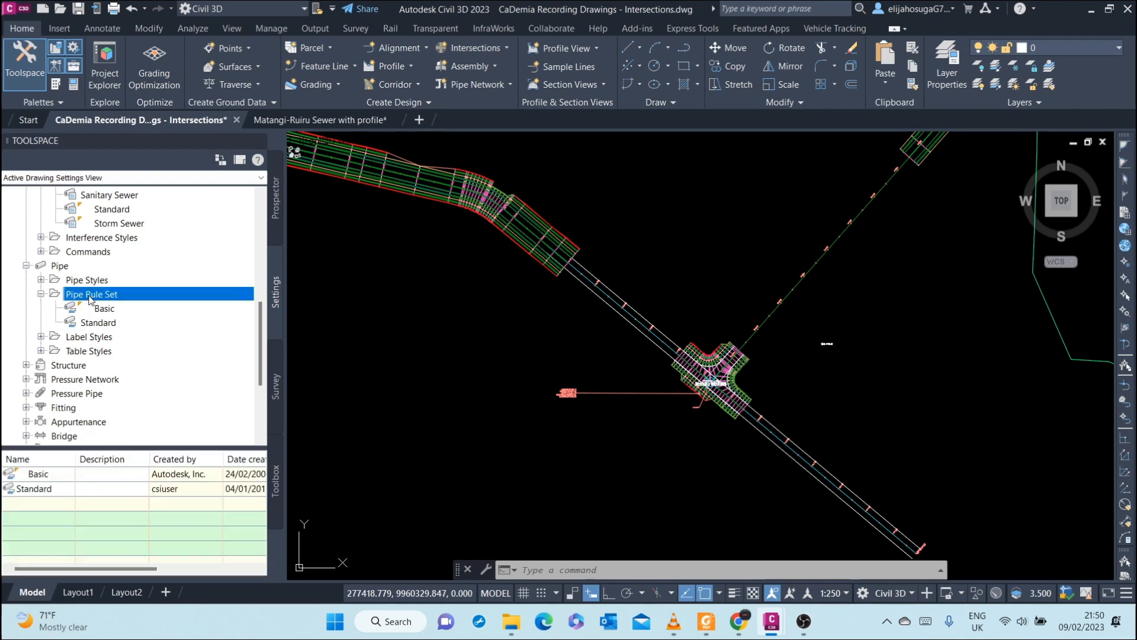
Step: Create a new pipe rule set named "Cademia pipe Rules Set"
right_click(91, 296)
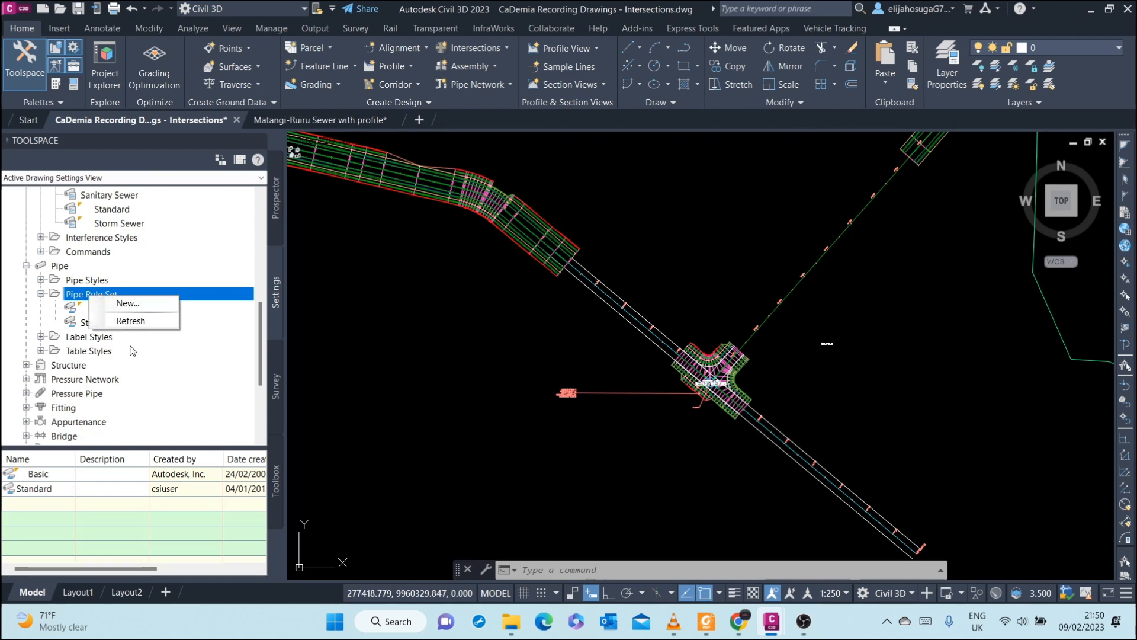
click(12, 325)
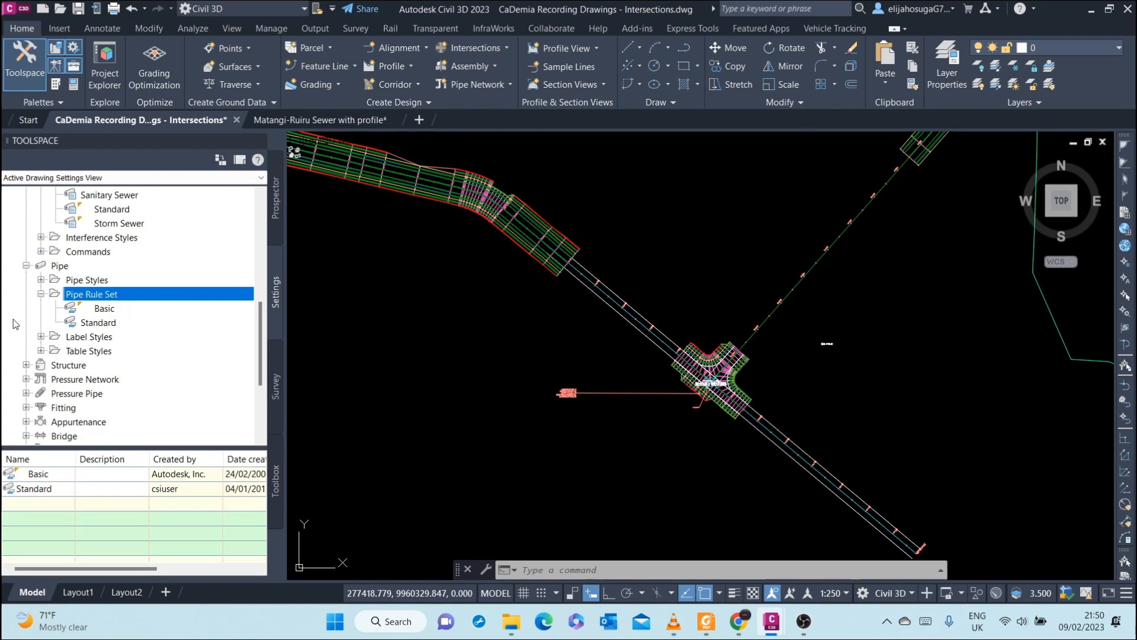
right_click(109, 294)
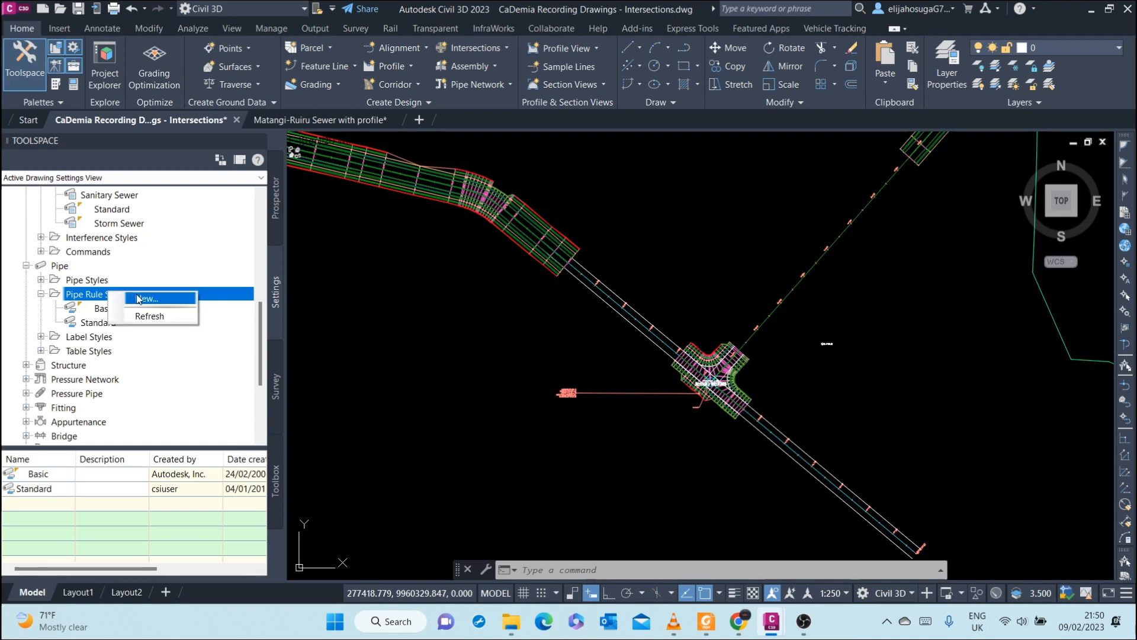
click(88, 295)
right_click(102, 294)
click(126, 303)
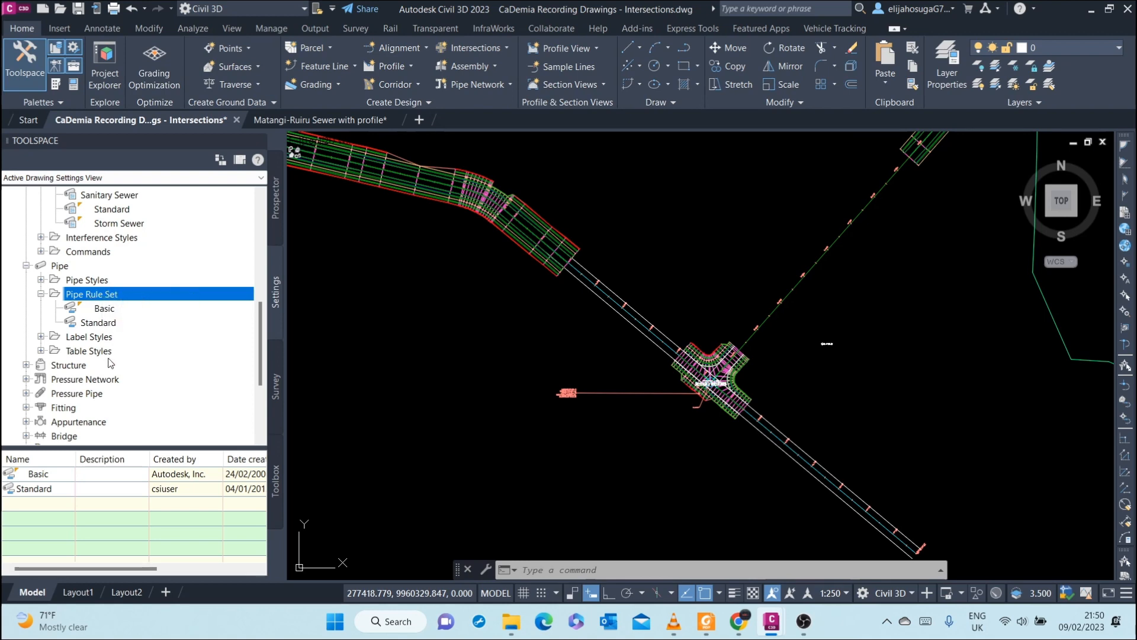
click(578, 231)
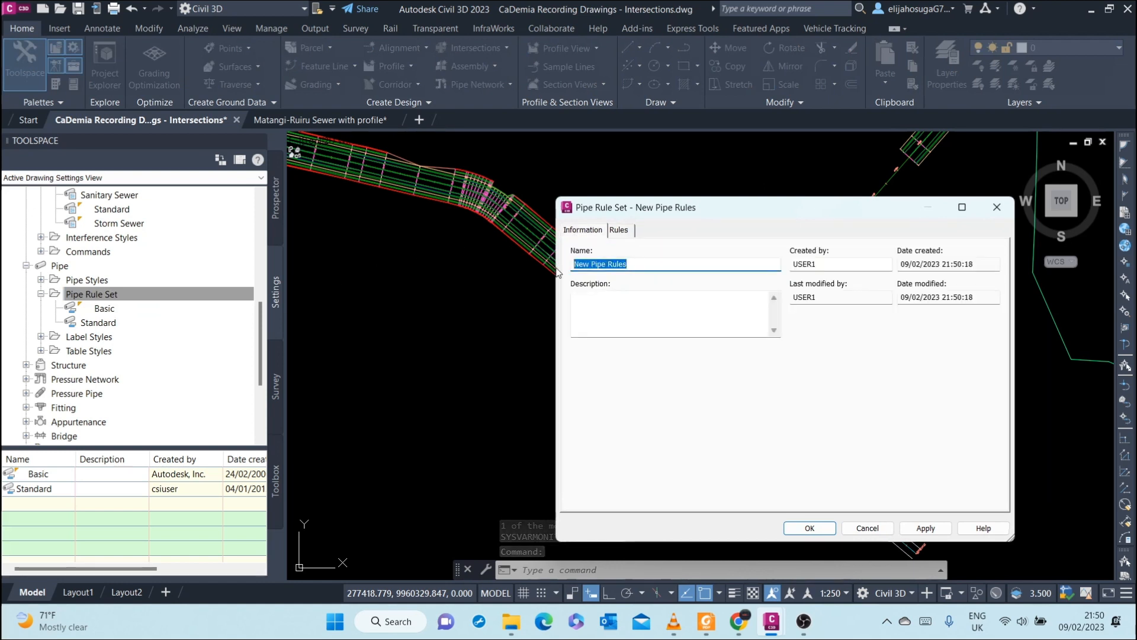
text(Cademia )
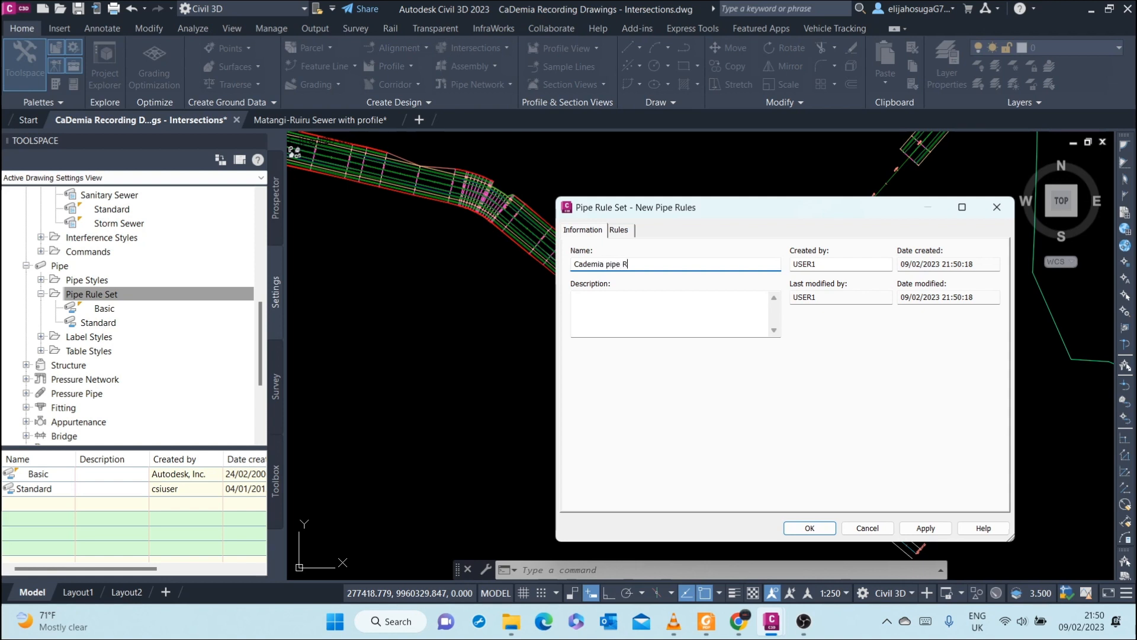
text(pipe Rules Set)
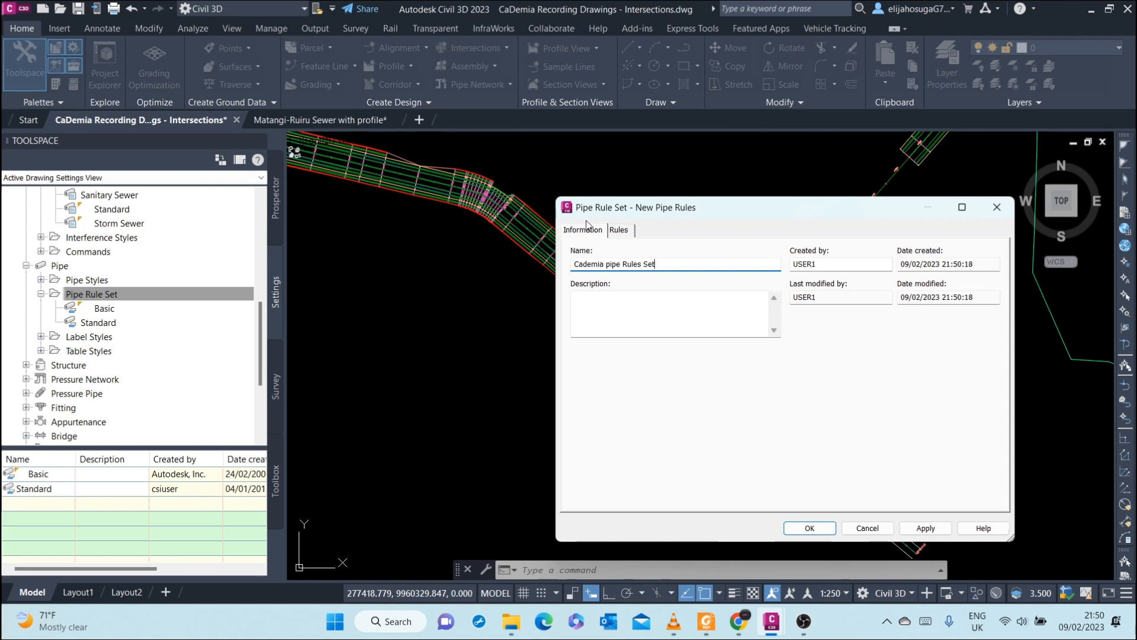
Step: Add a Cover and Slope rule from the Storm Sewer category to the new pipe rule set
click(626, 230)
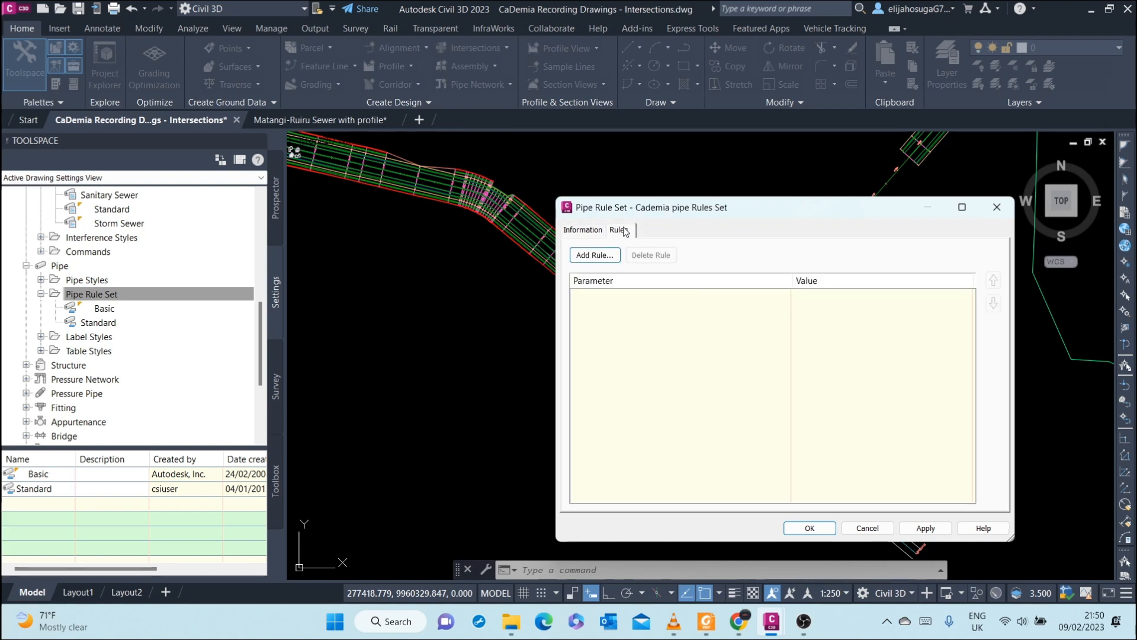
click(601, 257)
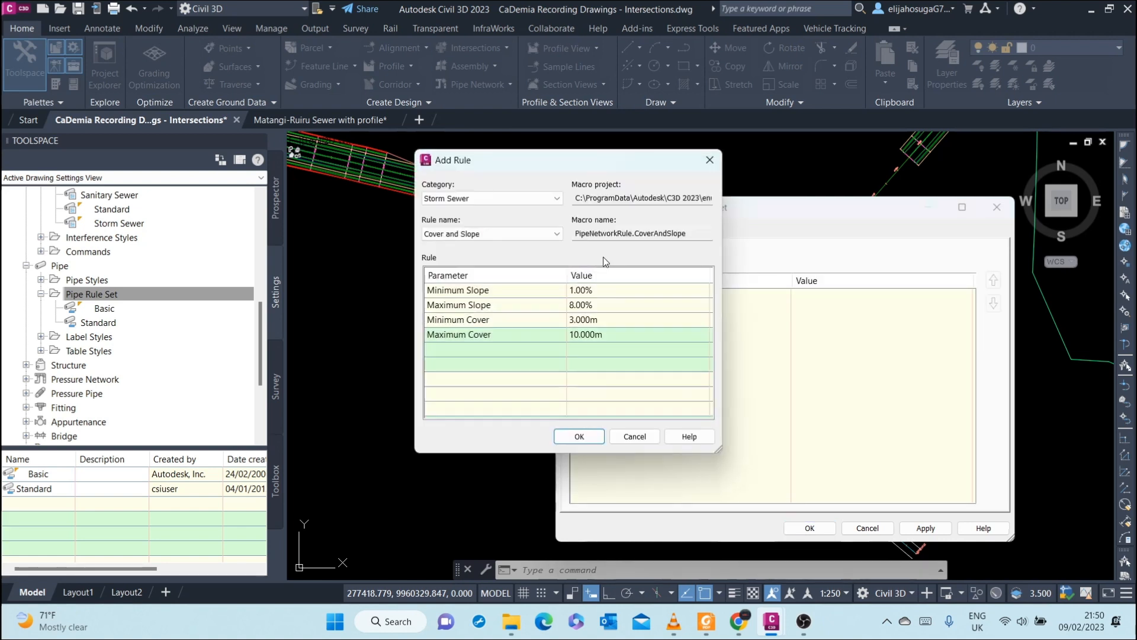
click(505, 198)
click(498, 198)
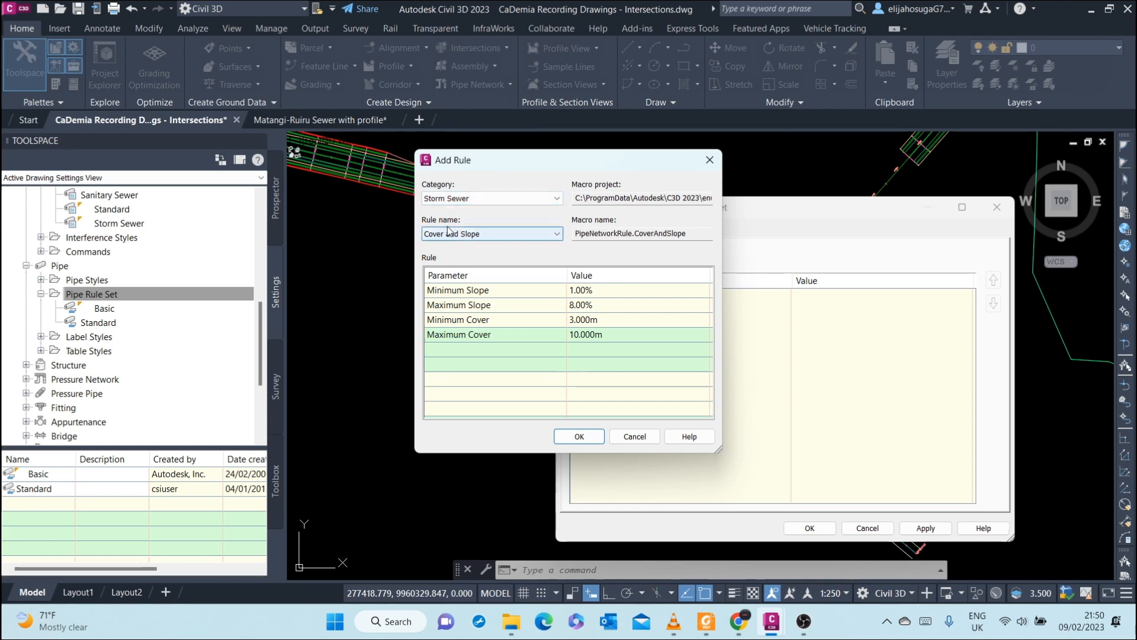
click(489, 235)
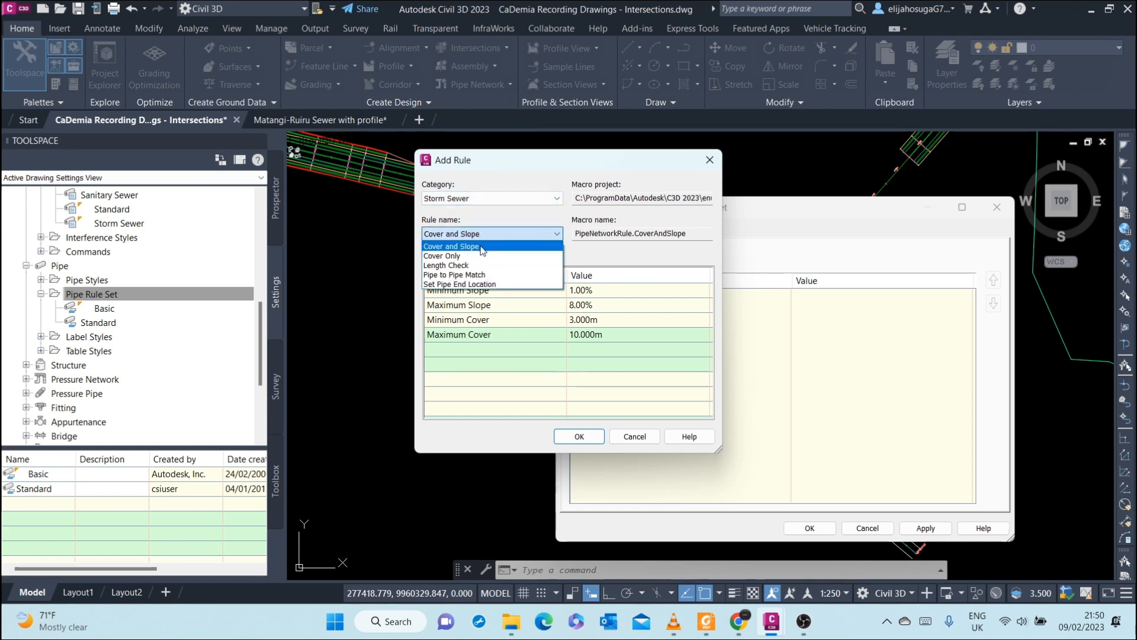
click(482, 248)
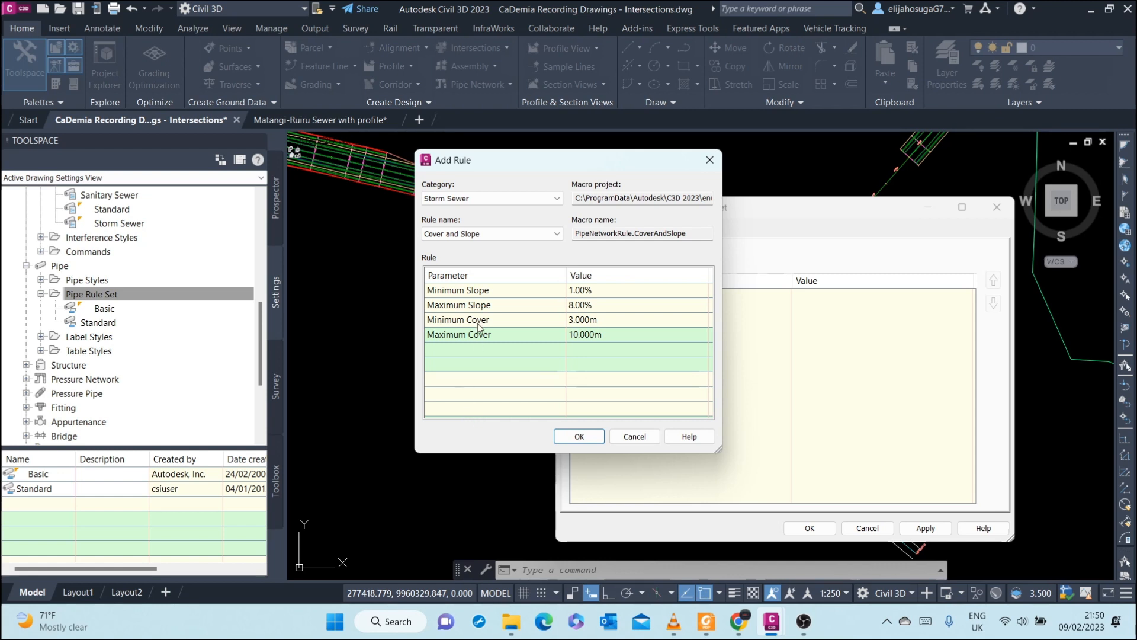
click(504, 234)
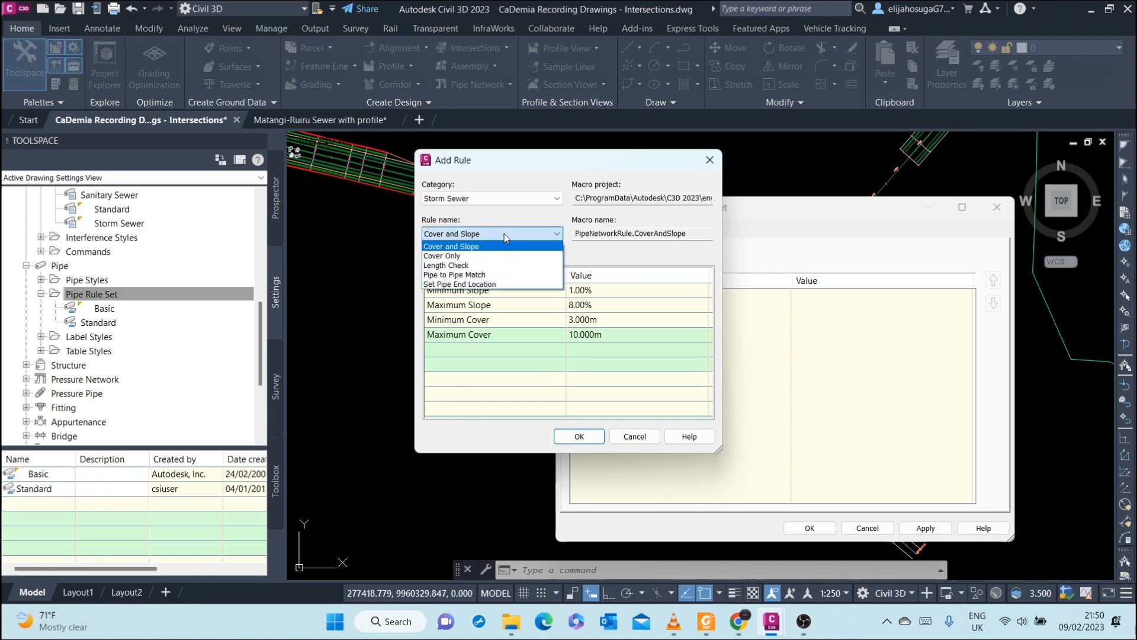
click(503, 233)
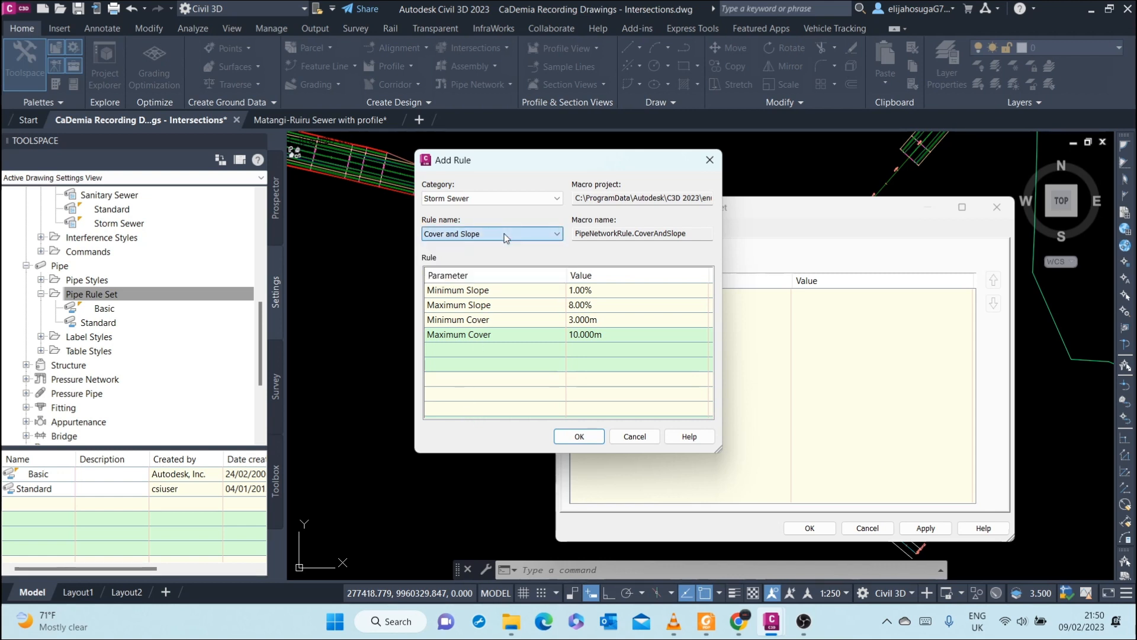
click(584, 436)
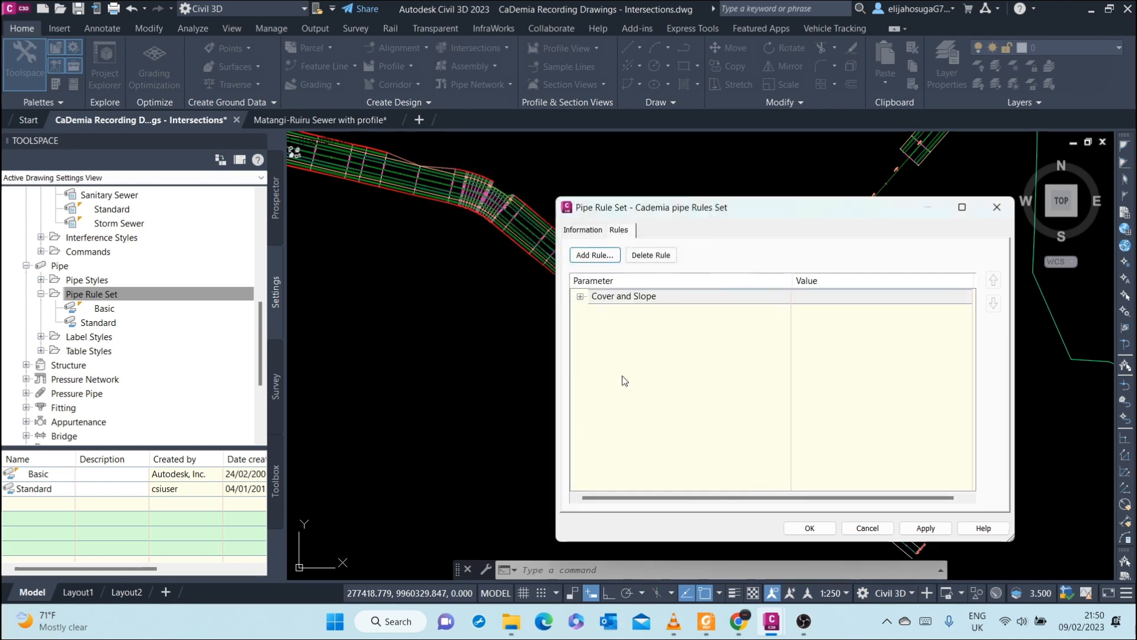
Step: Set the Cover and Slope rule's minimum slope to 0.50% and maximum slope to 10%
click(580, 296)
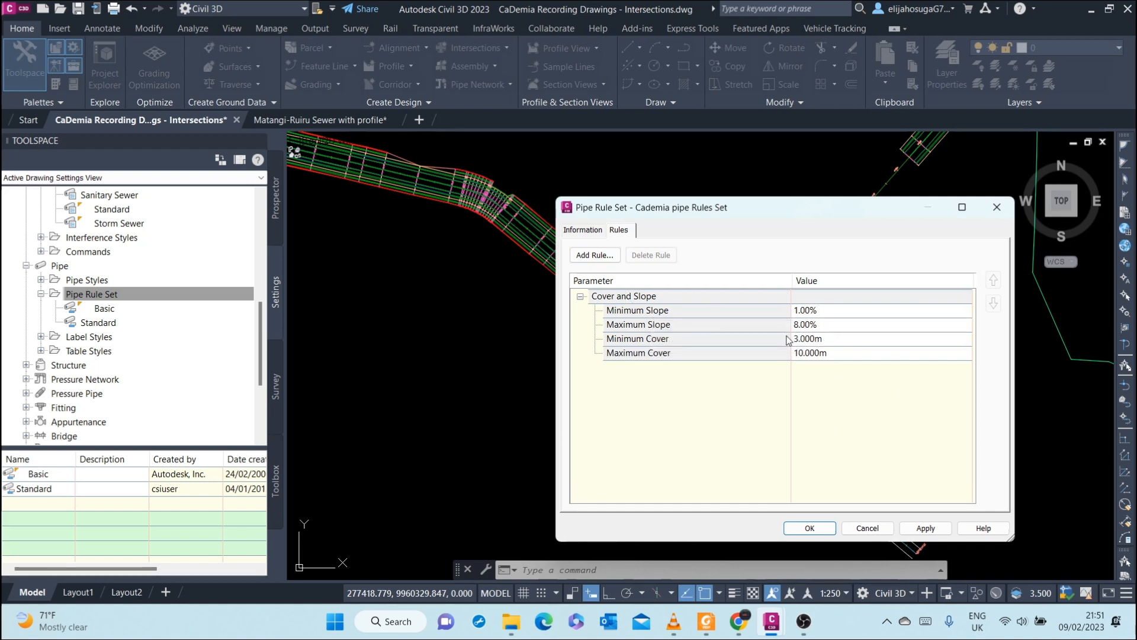
click(810, 312)
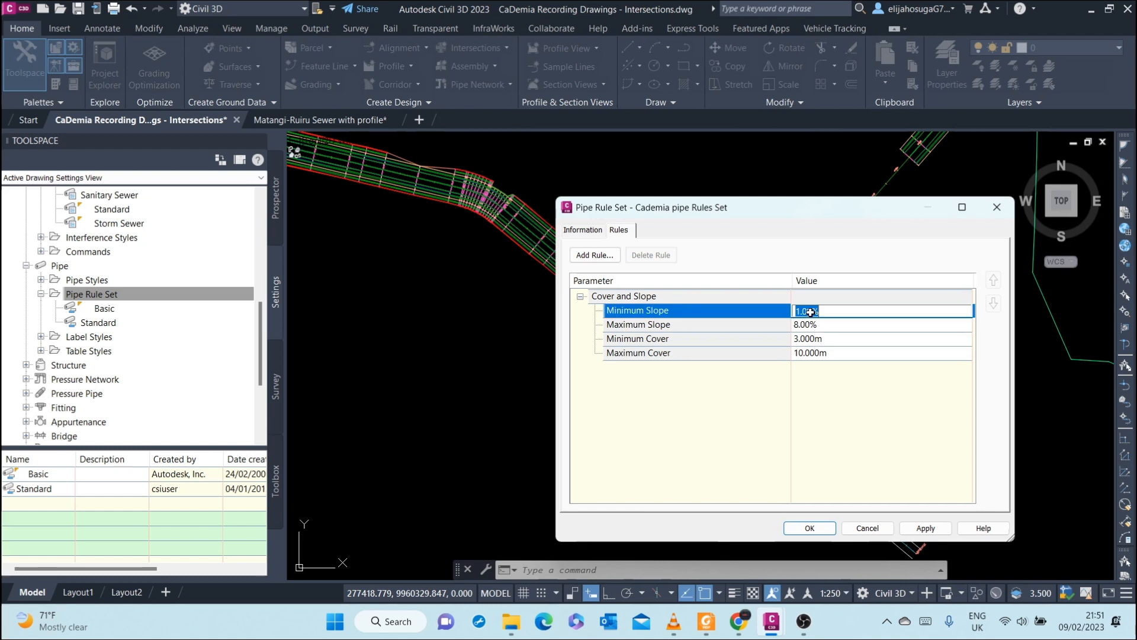
text(0.05)
click(822, 324)
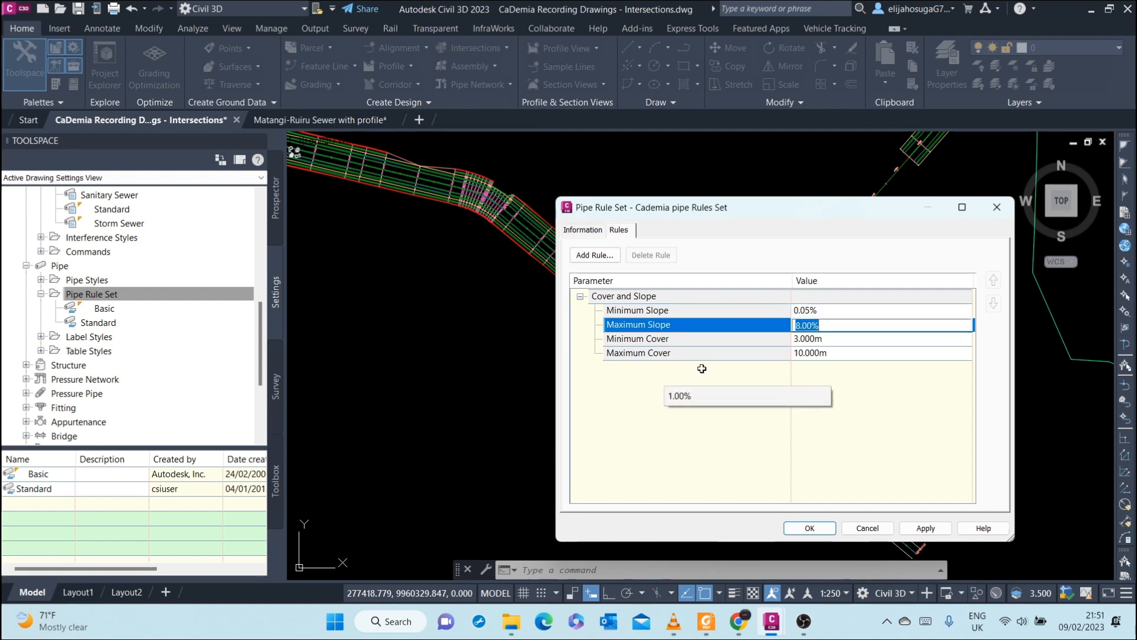
click(809, 311)
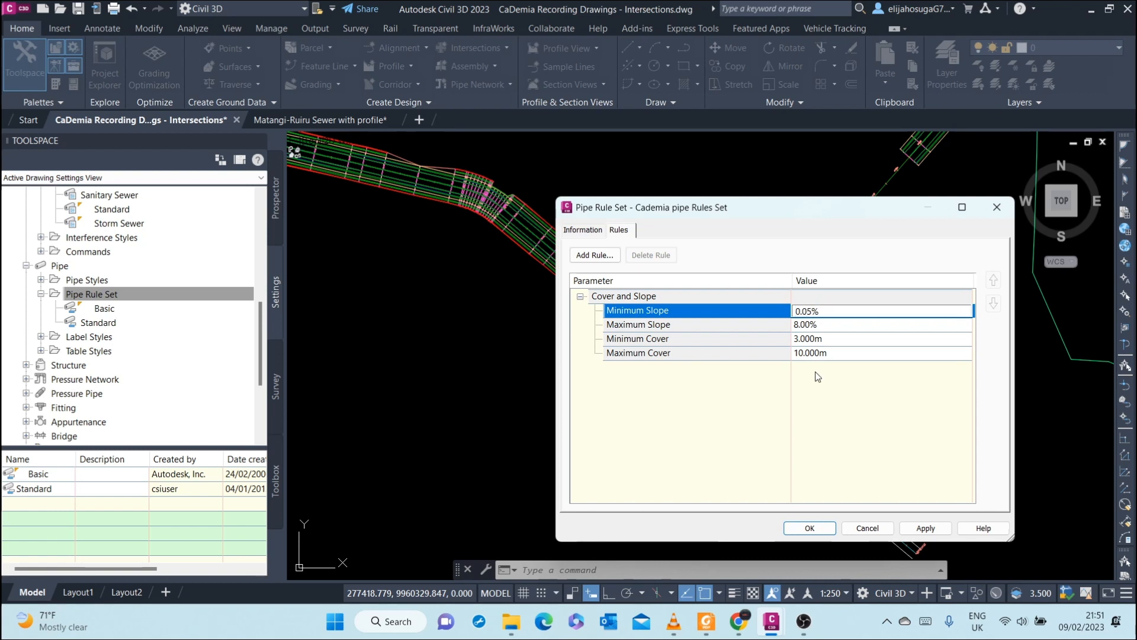
key(BackSpace)
click(800, 325)
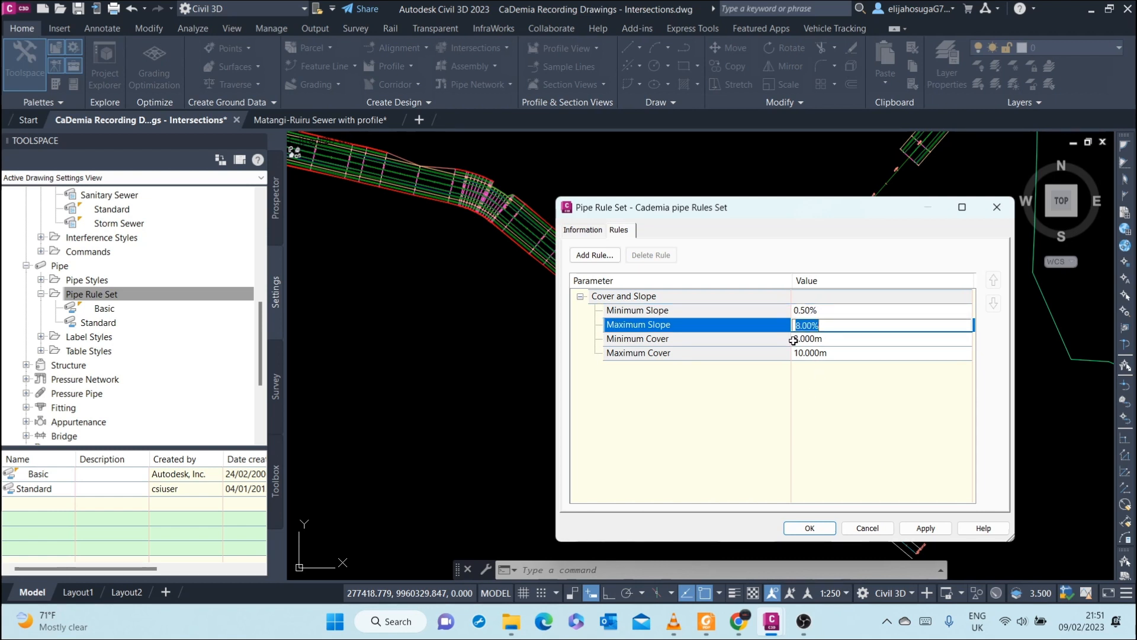
text(10)
Step: Set the Cover and Slope rule's minimum cover to 1 m and maximum cover to 5 m, and apply the changes
click(805, 340)
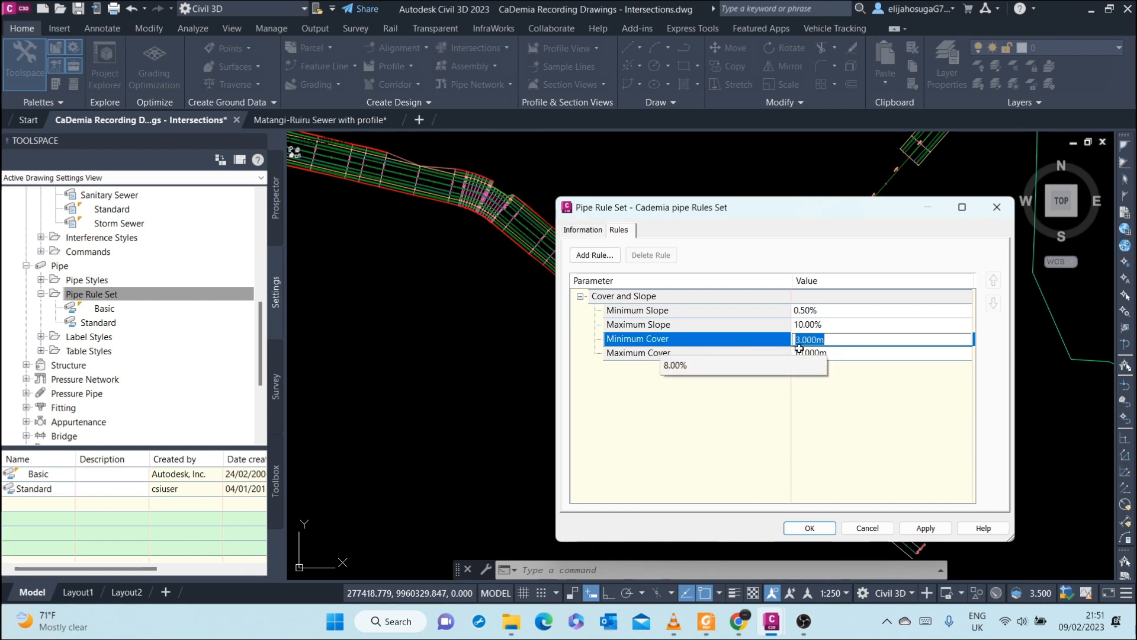
text(1)
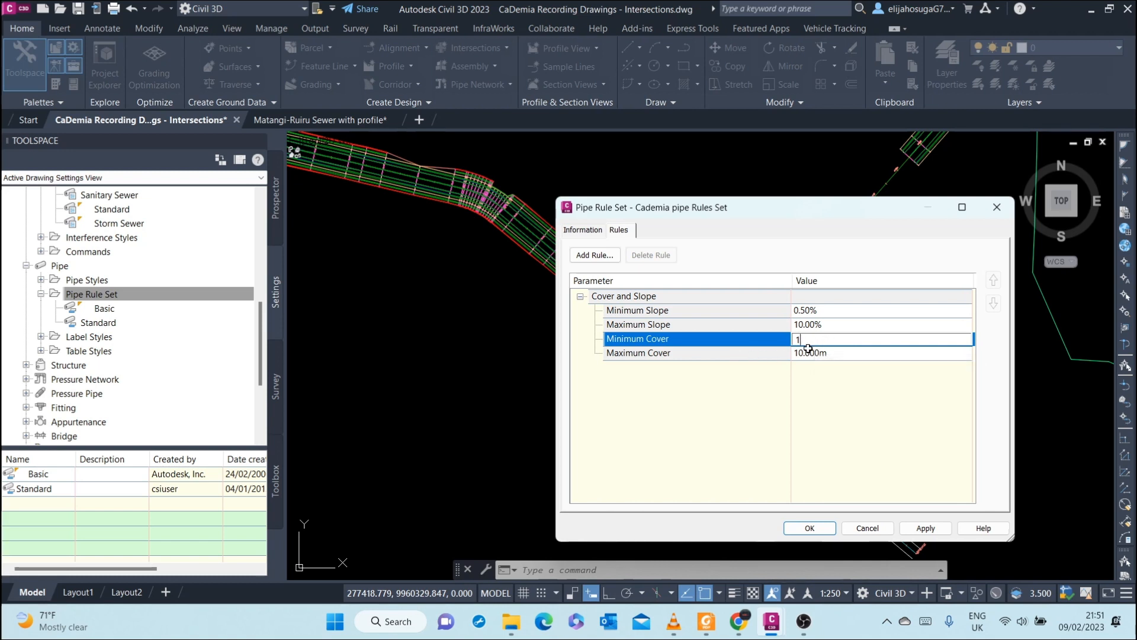
click(811, 356)
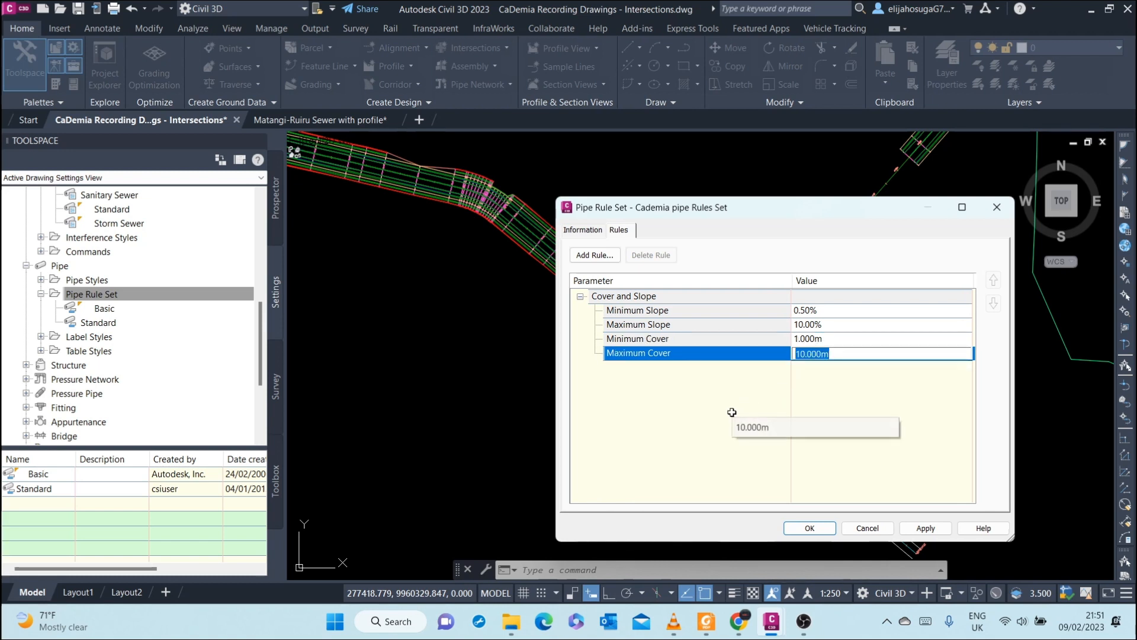
text(5)
key(Return)
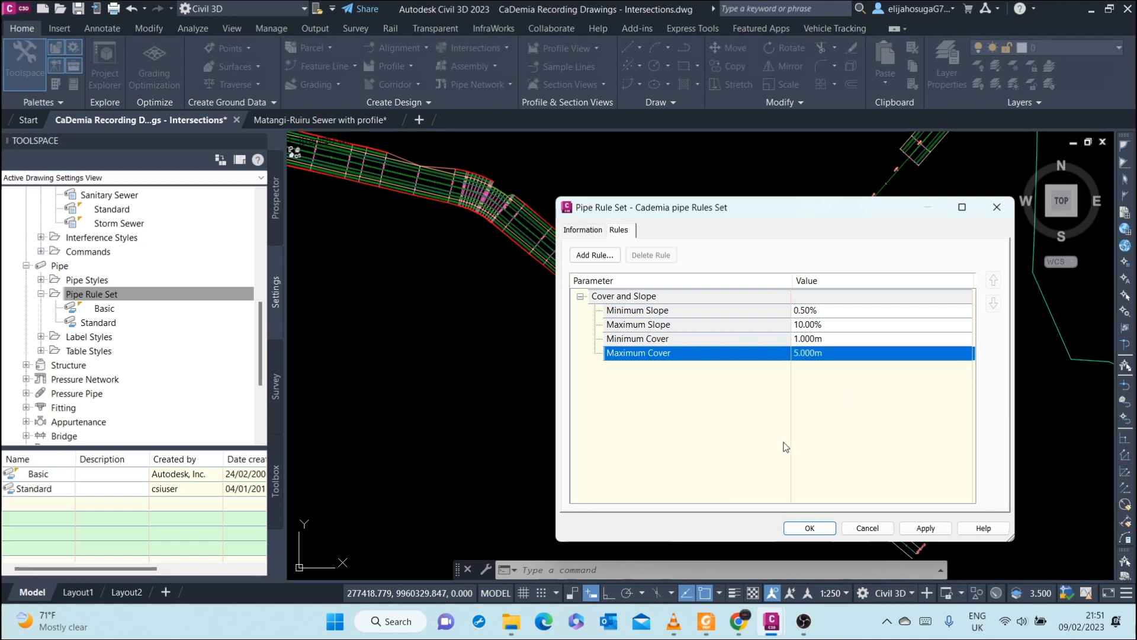
click(917, 527)
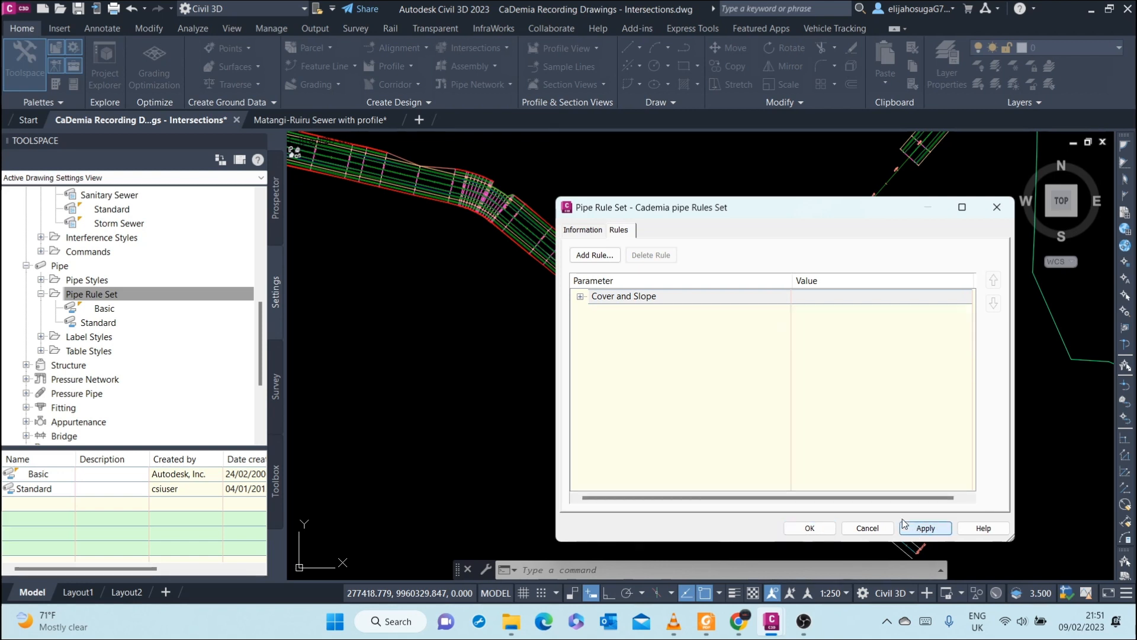
Step: Add a Length Check rule to the pipe rule set, review its length limits and apply it
click(596, 256)
click(491, 233)
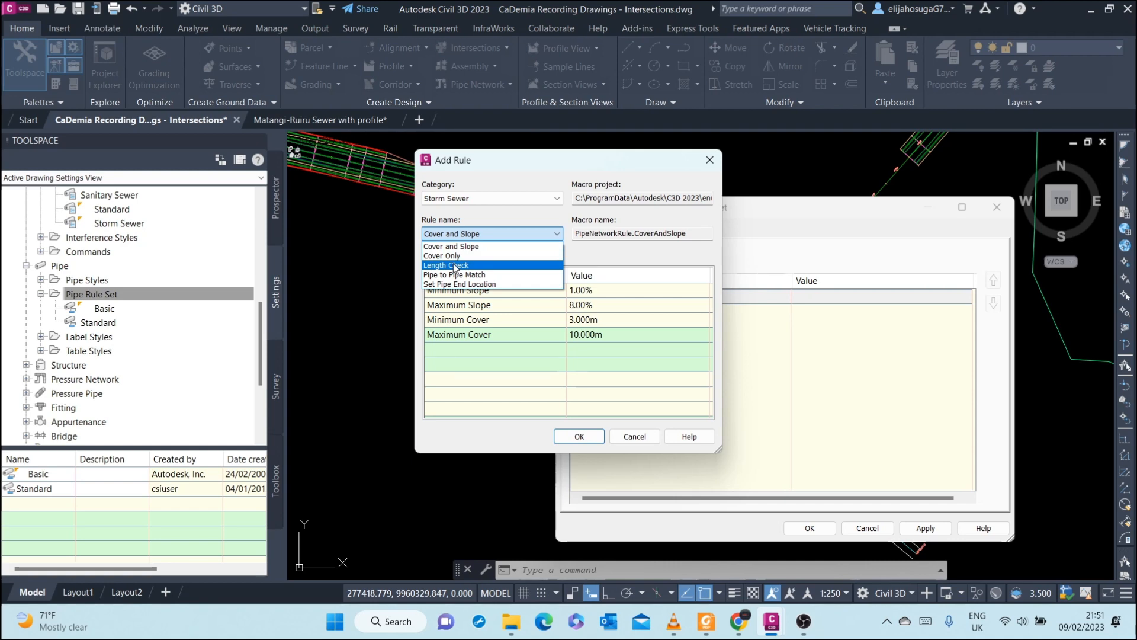
click(455, 266)
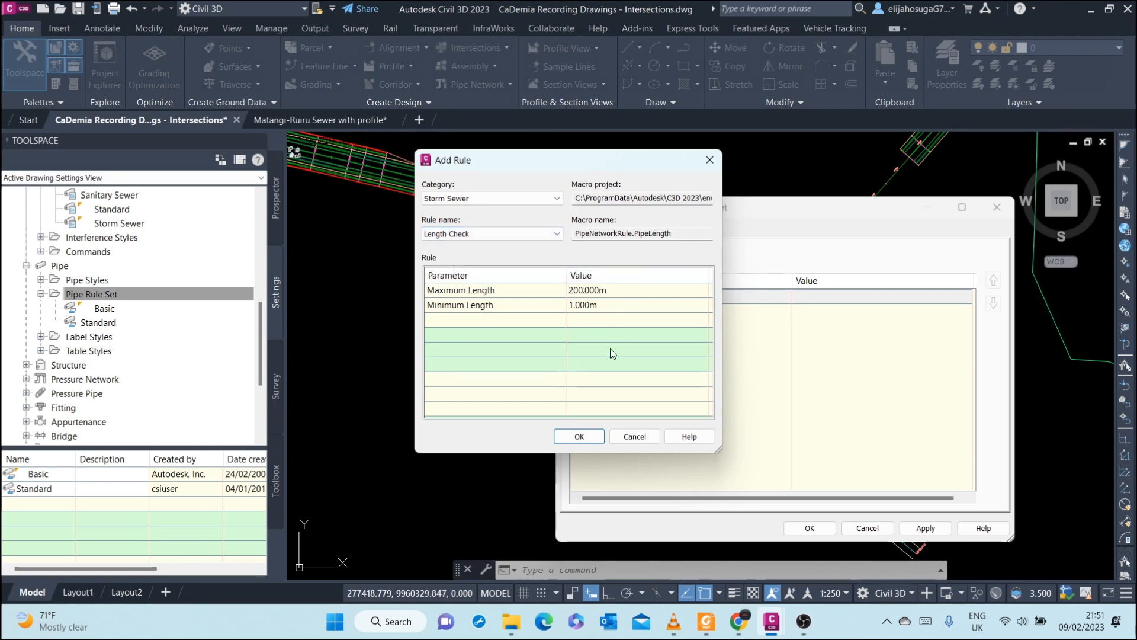
click(580, 438)
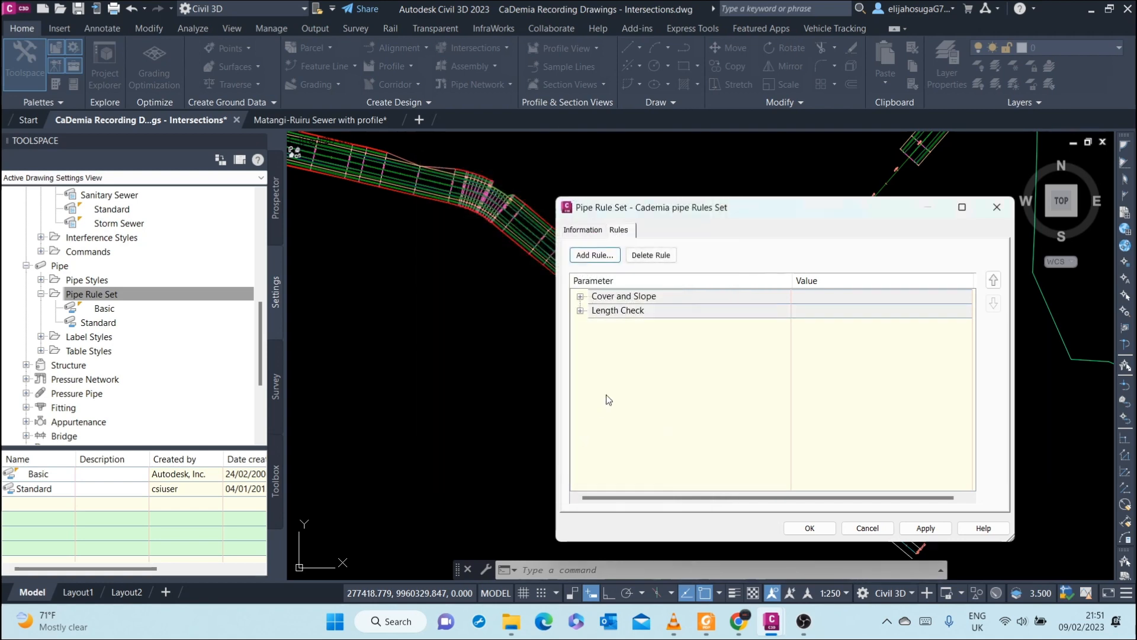
click(580, 311)
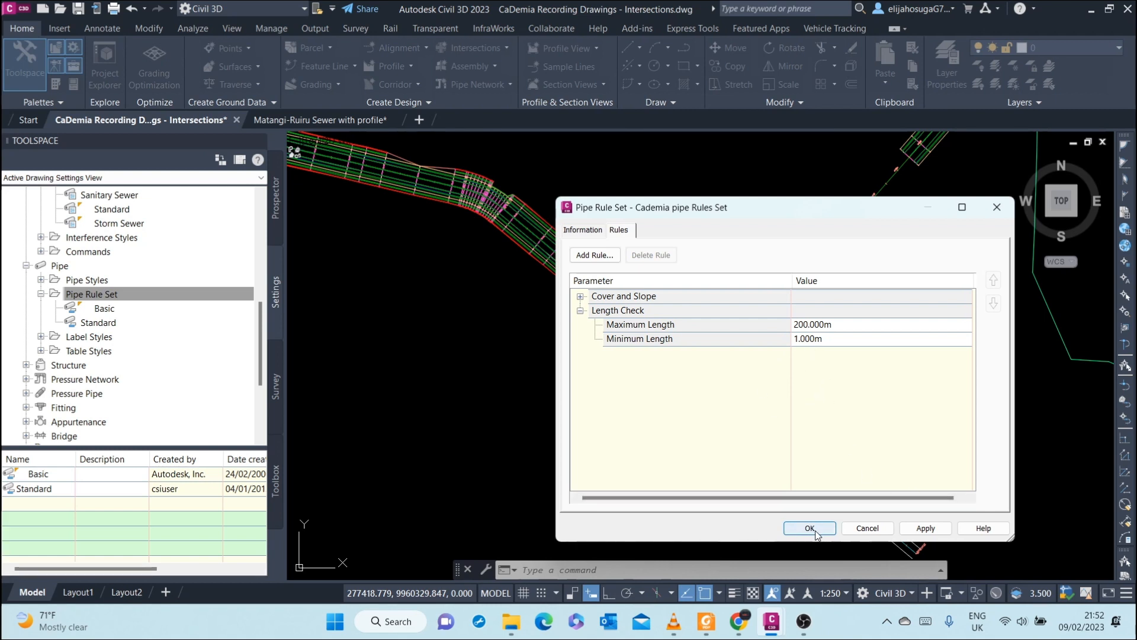
click(918, 533)
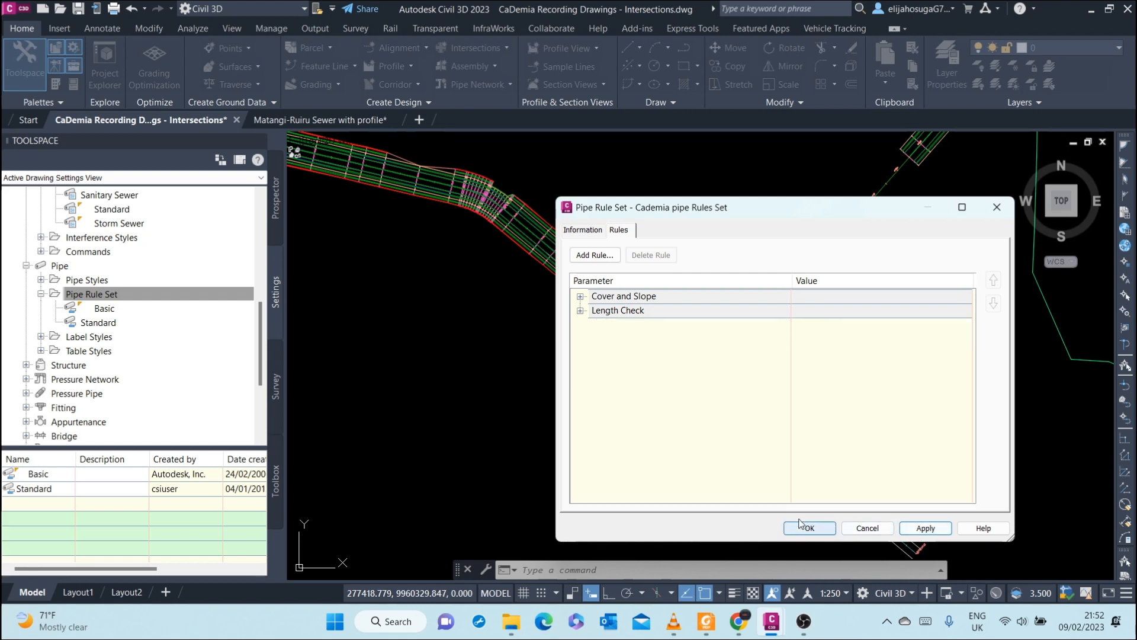
Step: Check which other Storm Sewer rules are available for the pipe rule set without adding one, and save the rule set
click(597, 259)
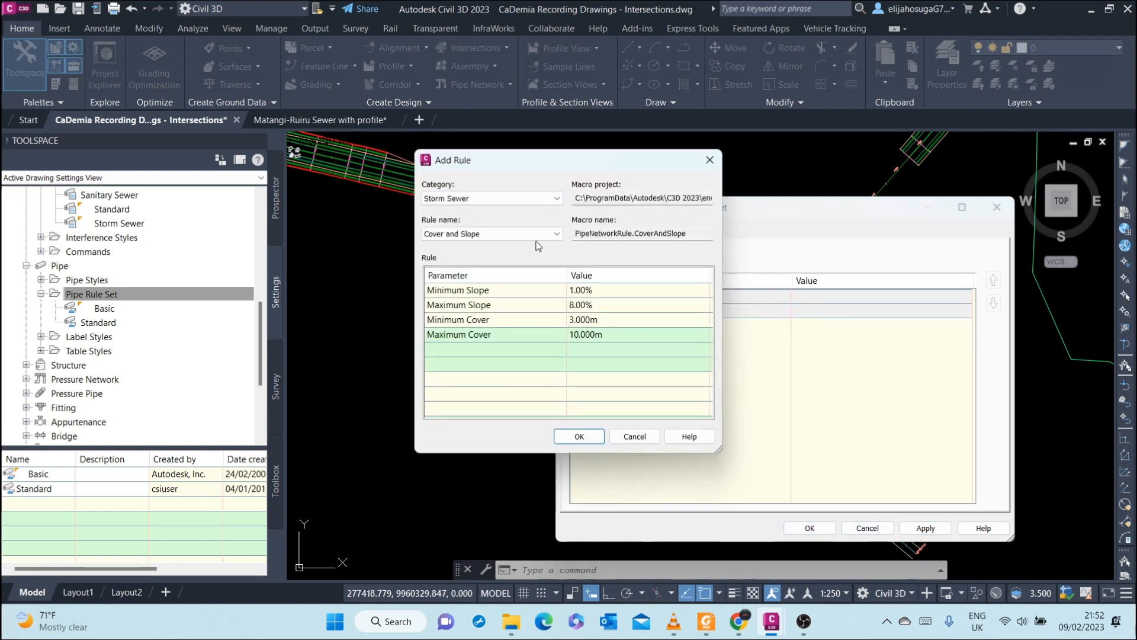
click(490, 233)
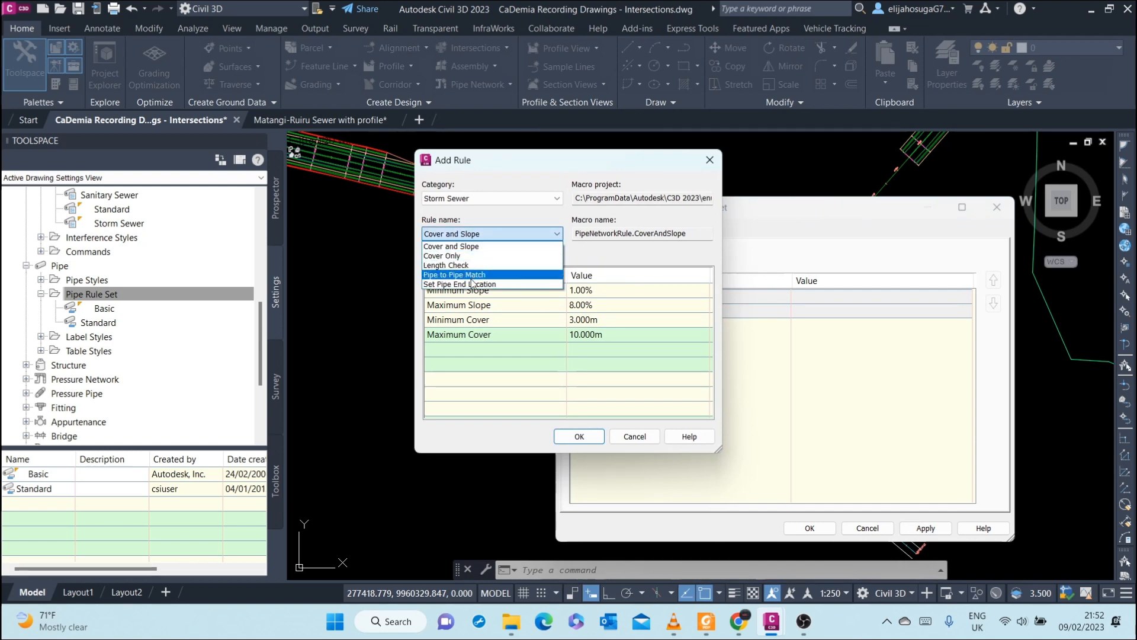
click(496, 235)
click(709, 160)
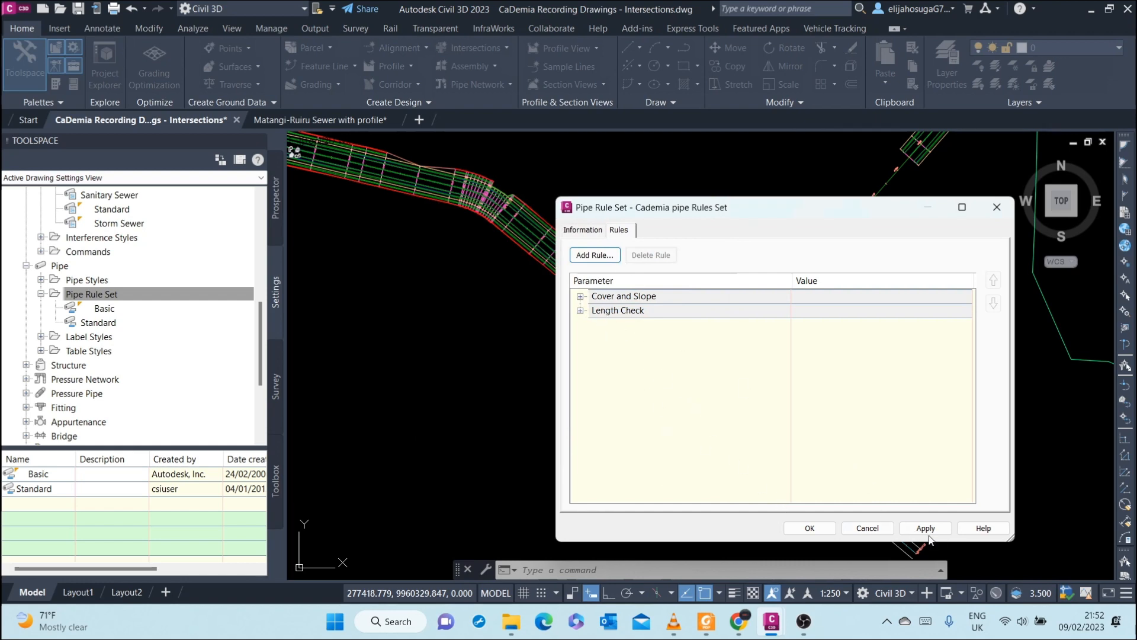
click(822, 533)
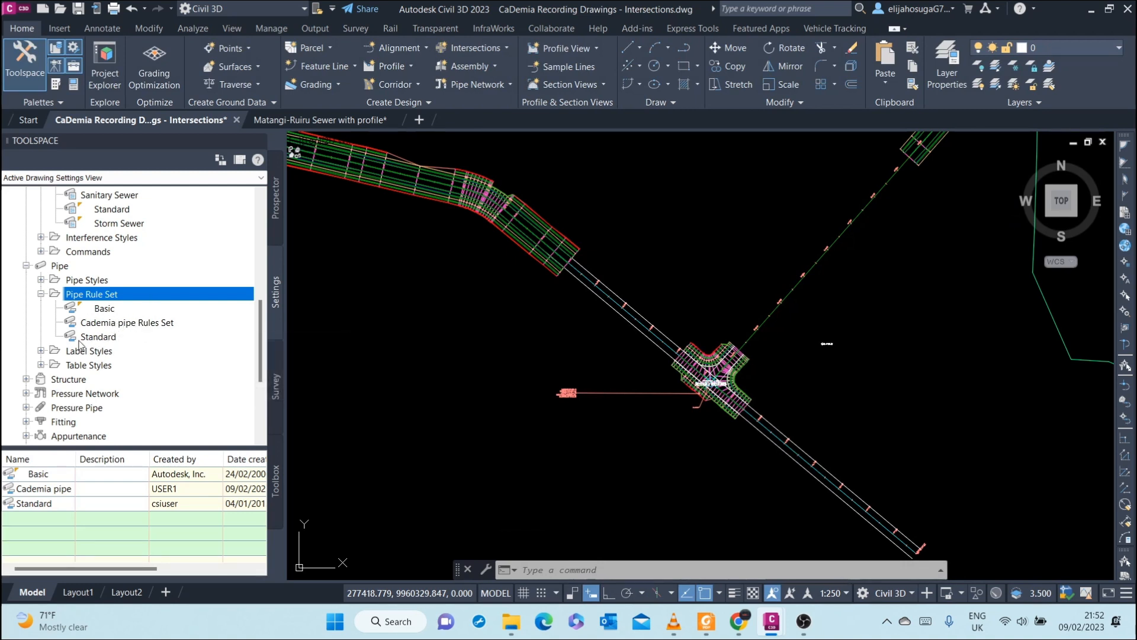
Step: Create a new structure rule set in the drawing settings and name it Cademia Structure Rules
click(26, 379)
scroll(28, 382, down, 3)
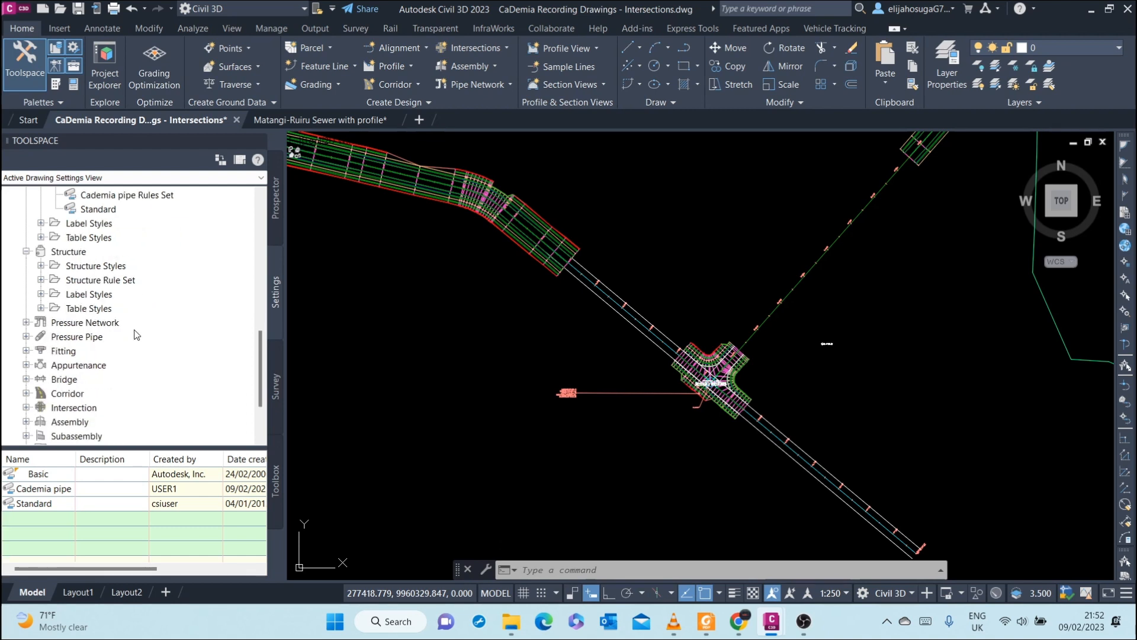
click(40, 280)
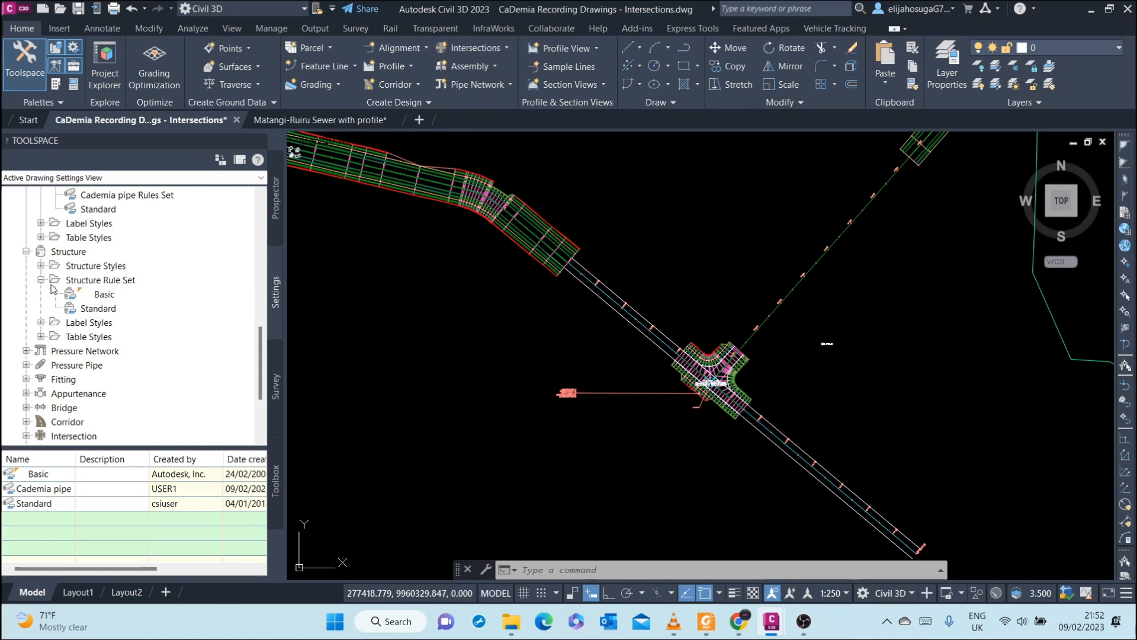
right_click(107, 281)
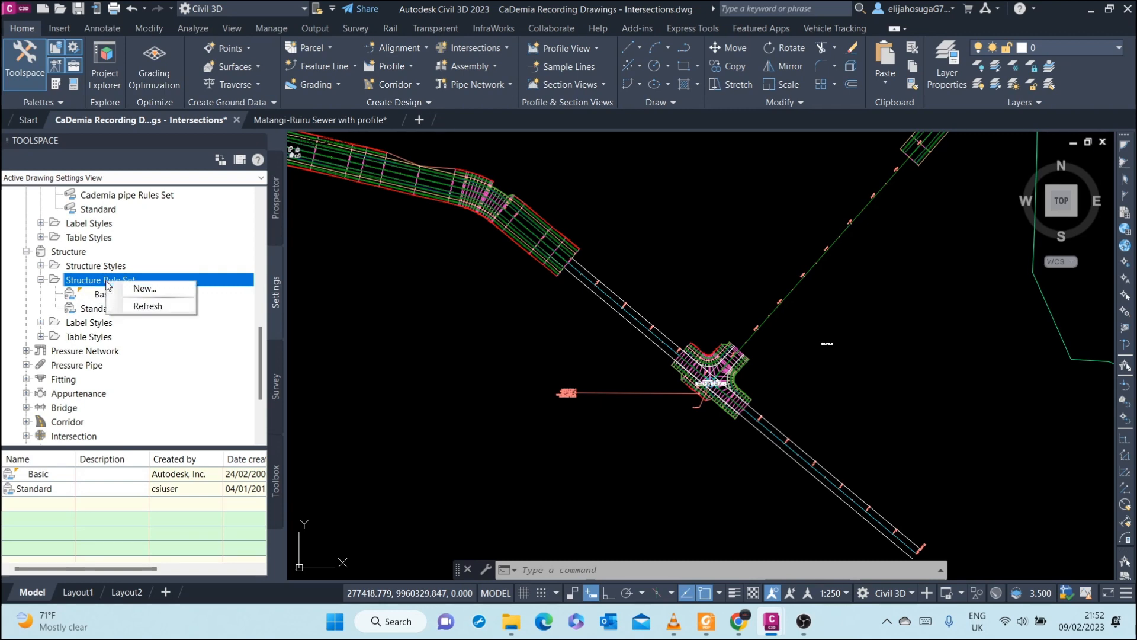
click(151, 288)
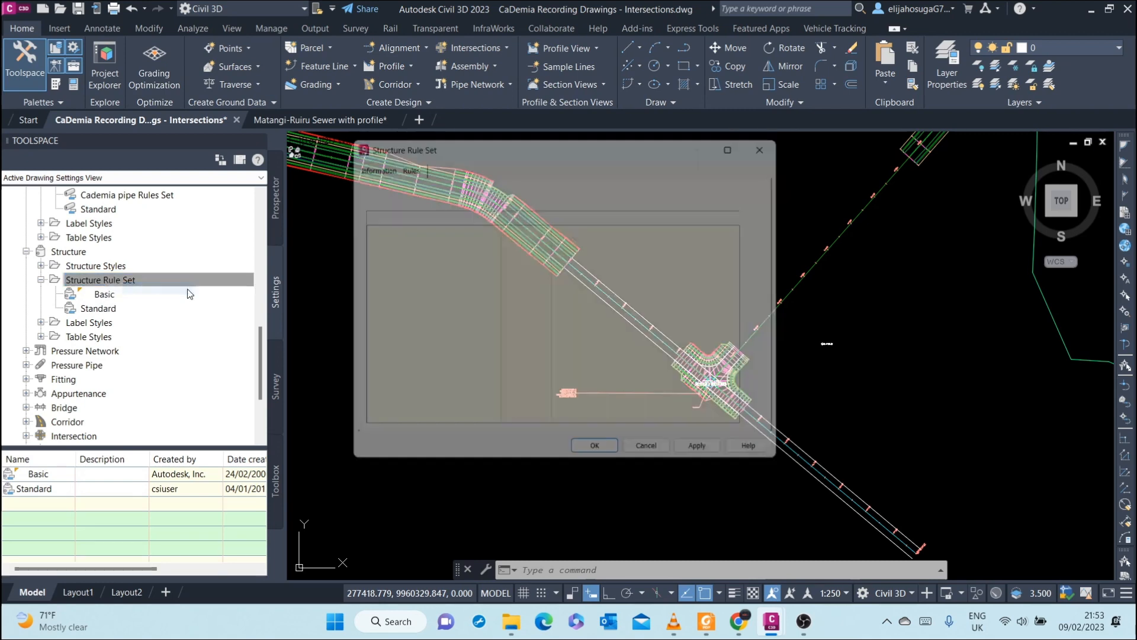
click(365, 163)
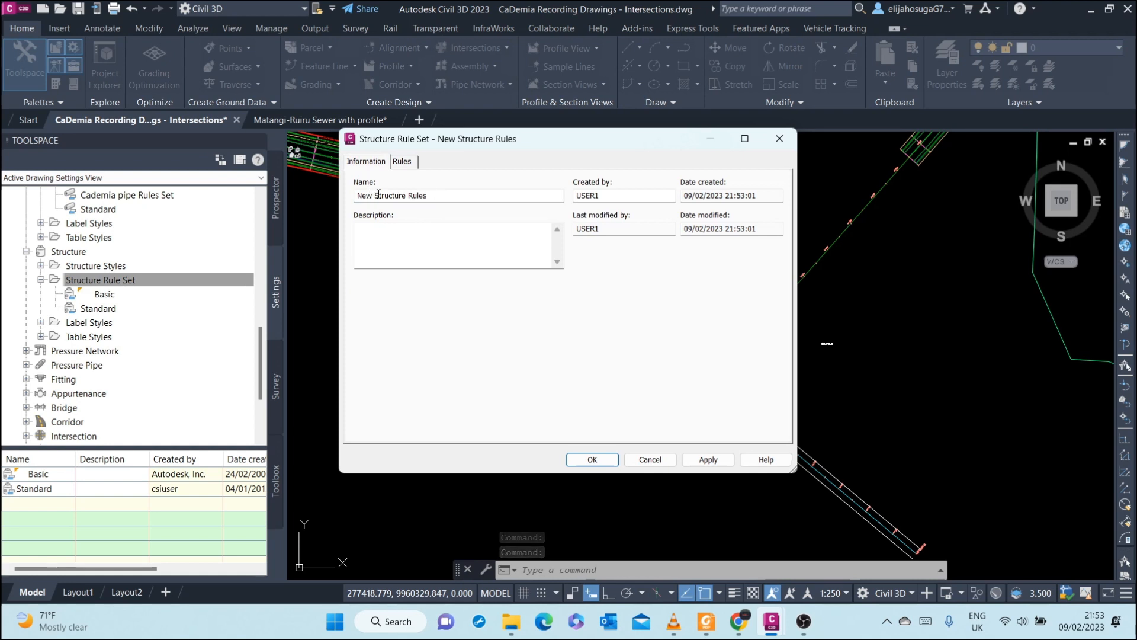
drag(372, 195, 363, 195)
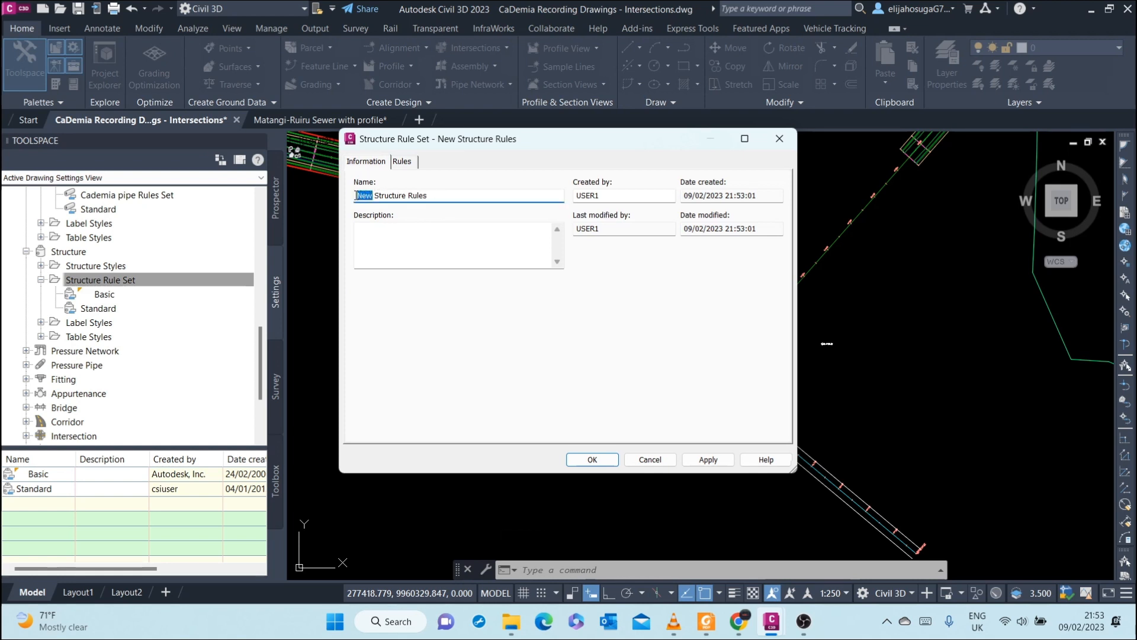
text(Cademia)
Step: Add a Pipe Drop Across Structure rule from the Storm Sewer category to the structure rule set
click(402, 161)
click(378, 186)
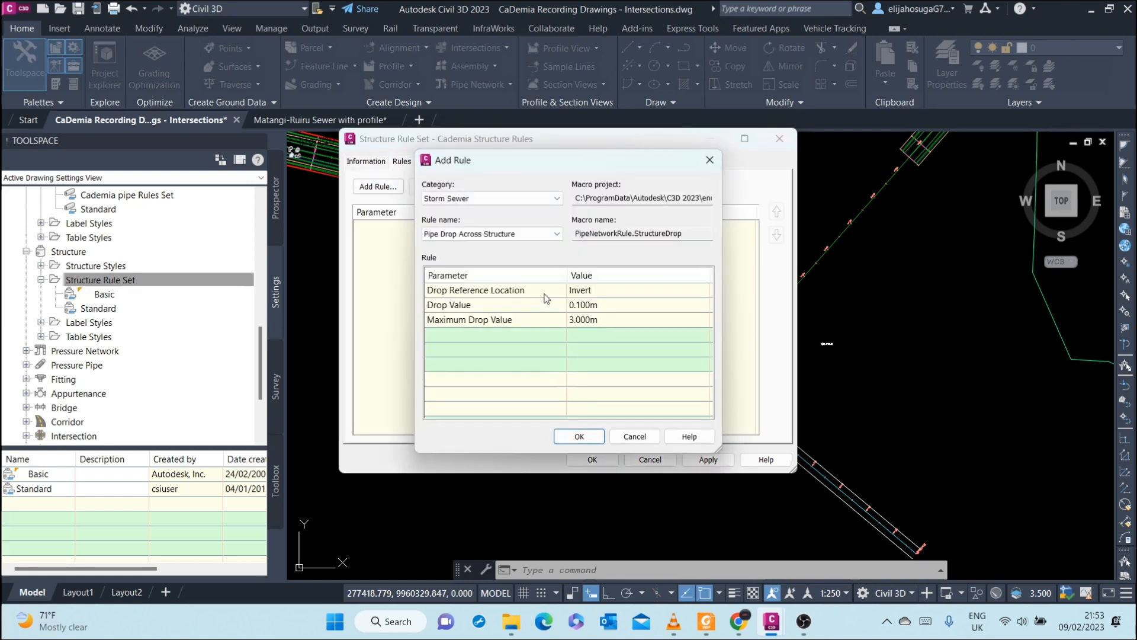
click(490, 234)
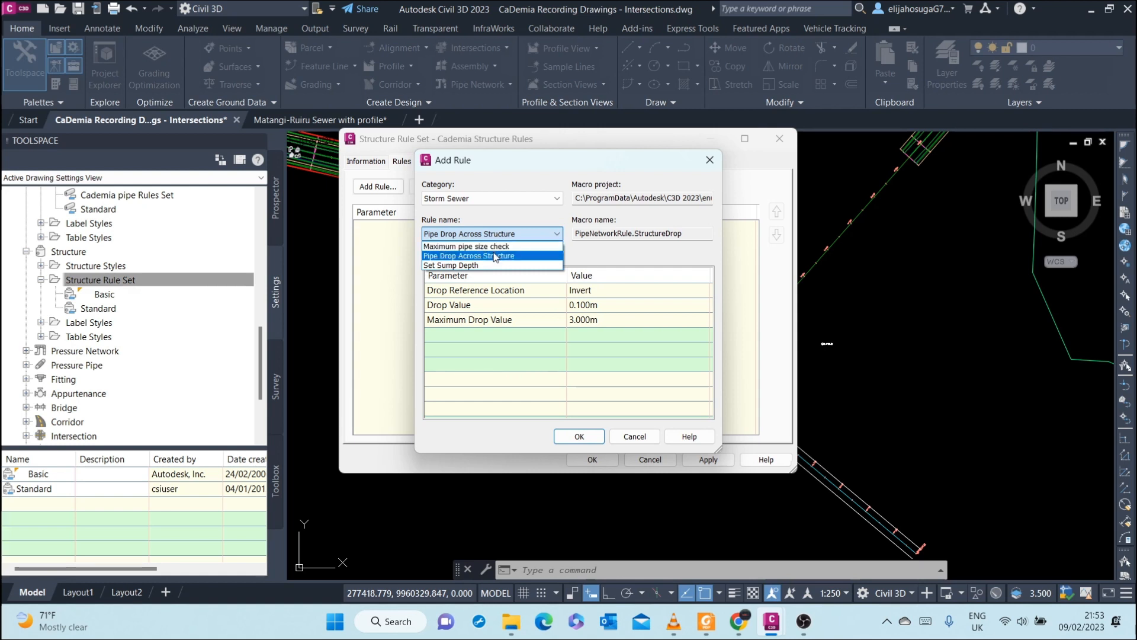
click(493, 253)
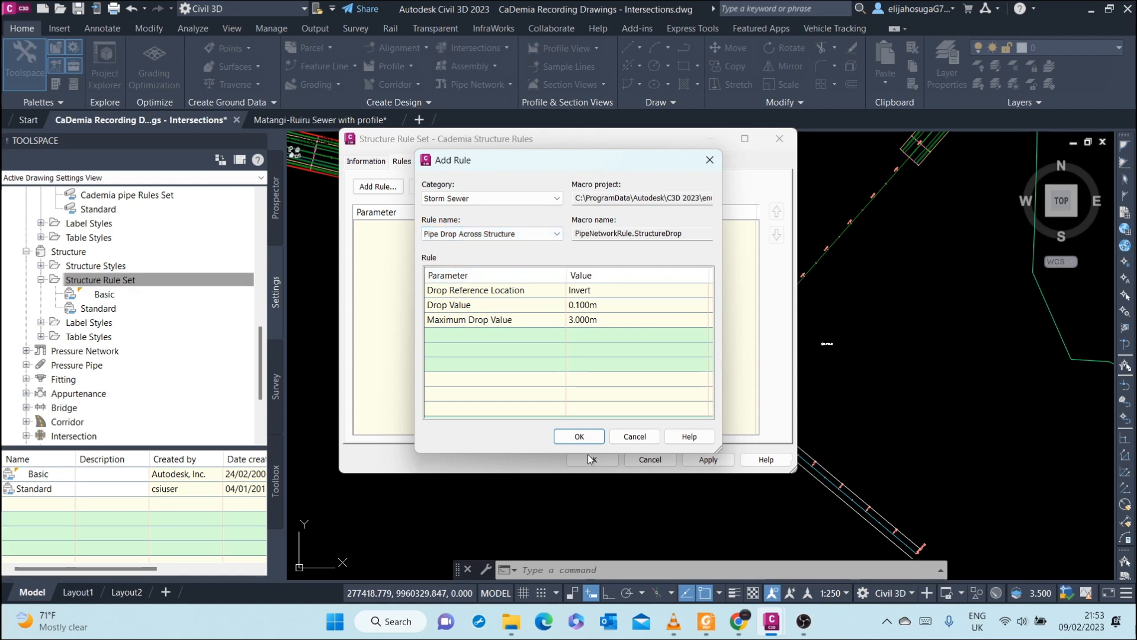
click(579, 438)
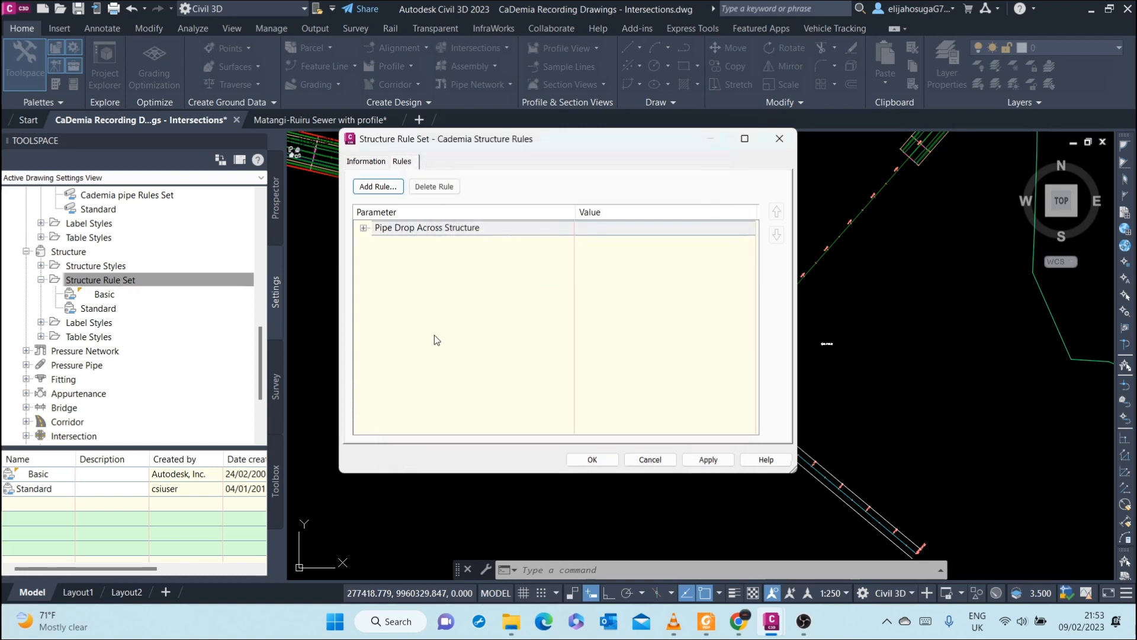
Step: Set the Pipe Drop Across Structure rule's drop value and maximum drop value both to 0.01 m and apply the changes
click(364, 228)
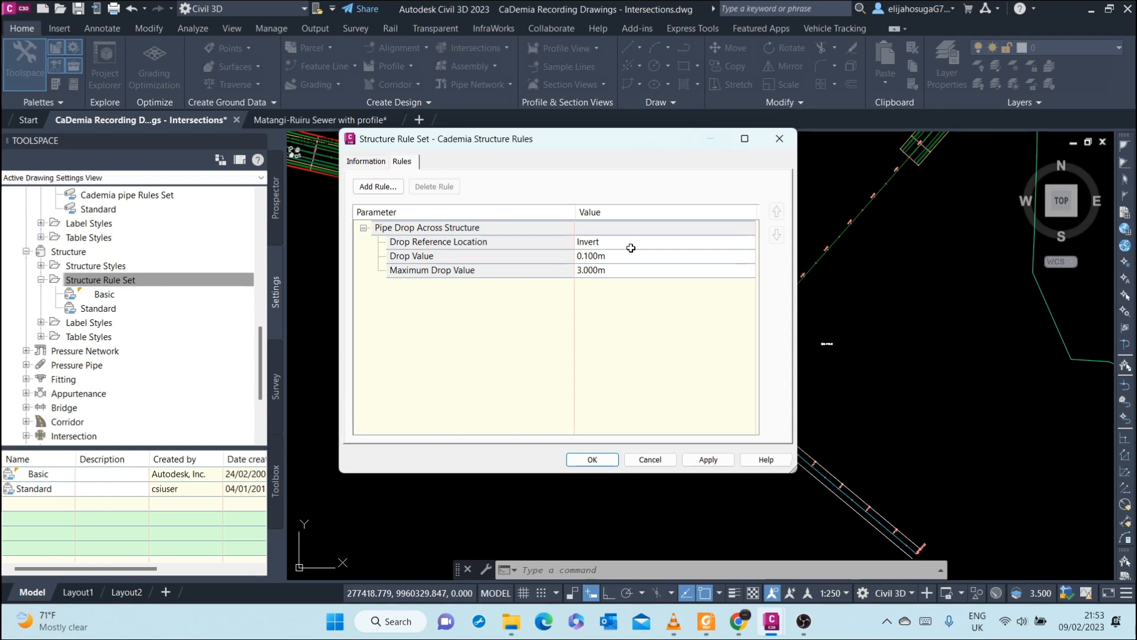
double_click(595, 257)
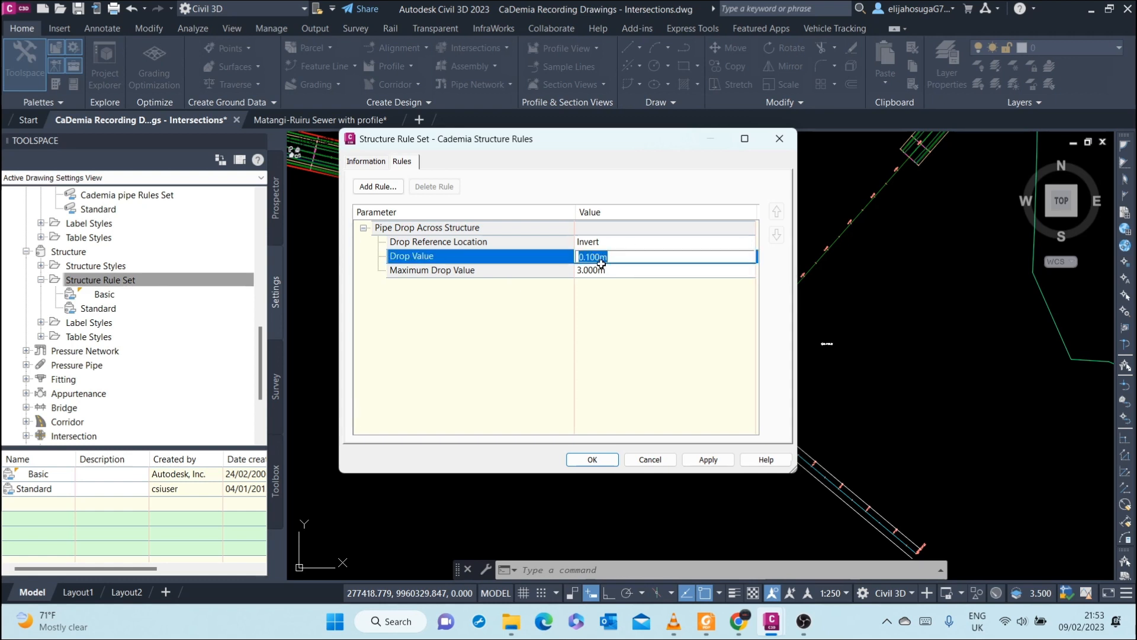
text(0.0)
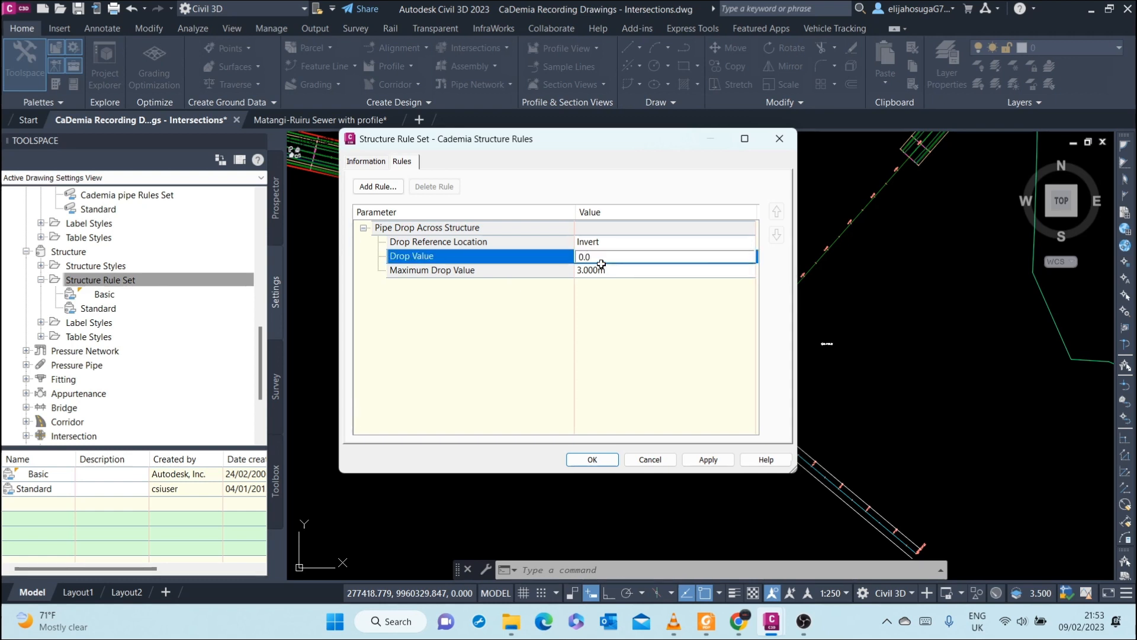
text(1)
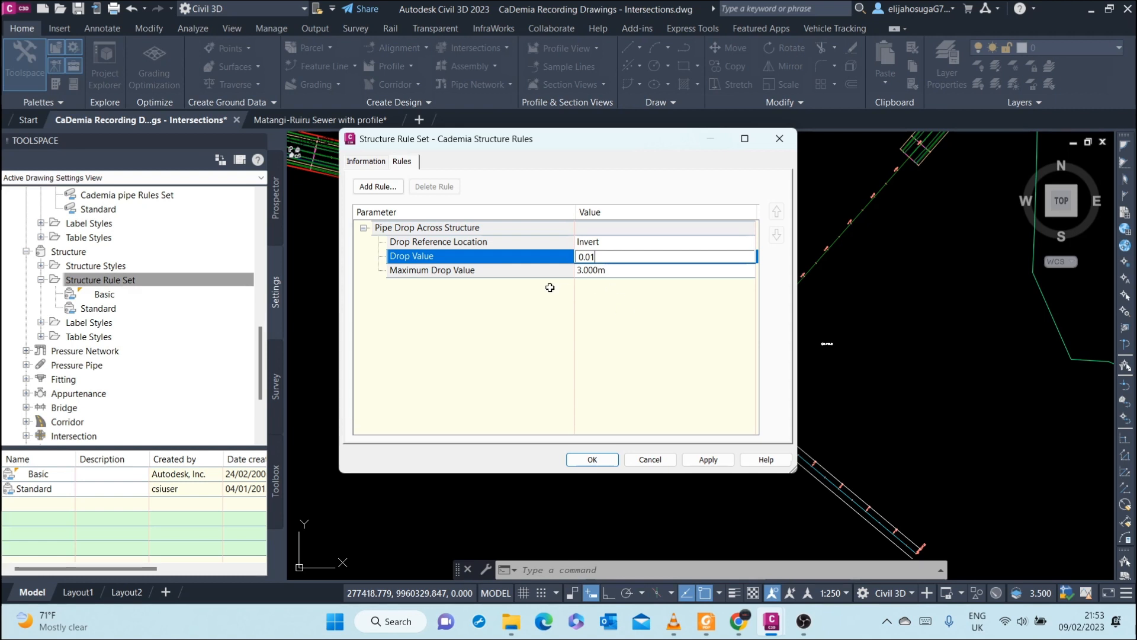
click(616, 272)
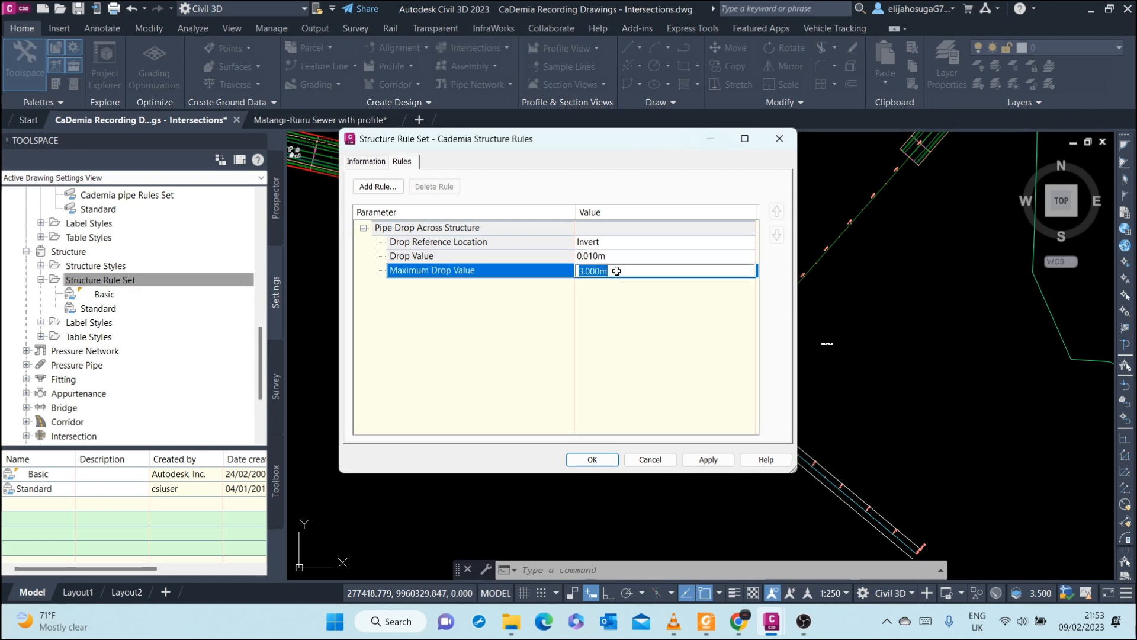
text(0.01)
click(722, 324)
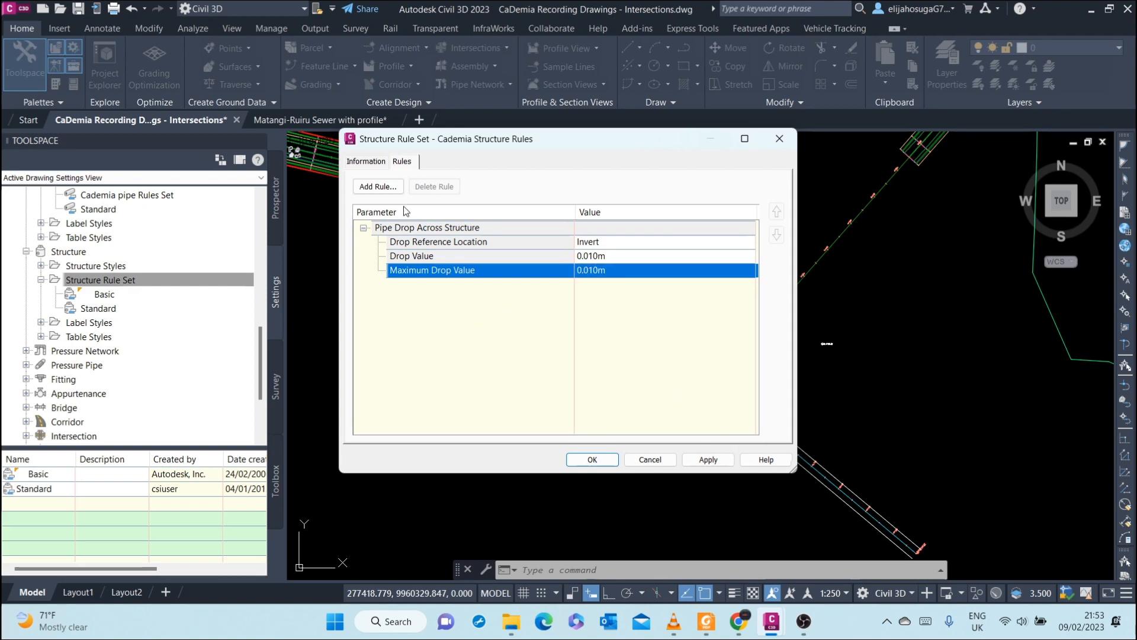
click(702, 457)
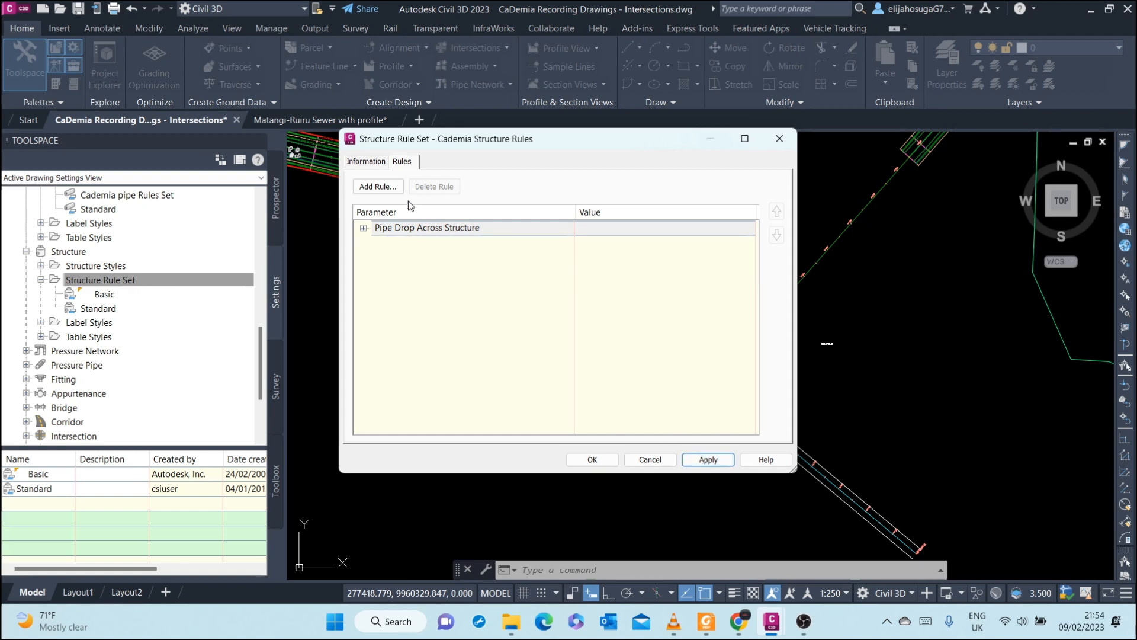
Step: Add a Set Sump Depth rule to the structure rule set, review its parameters, and save the rule set
click(377, 186)
click(531, 235)
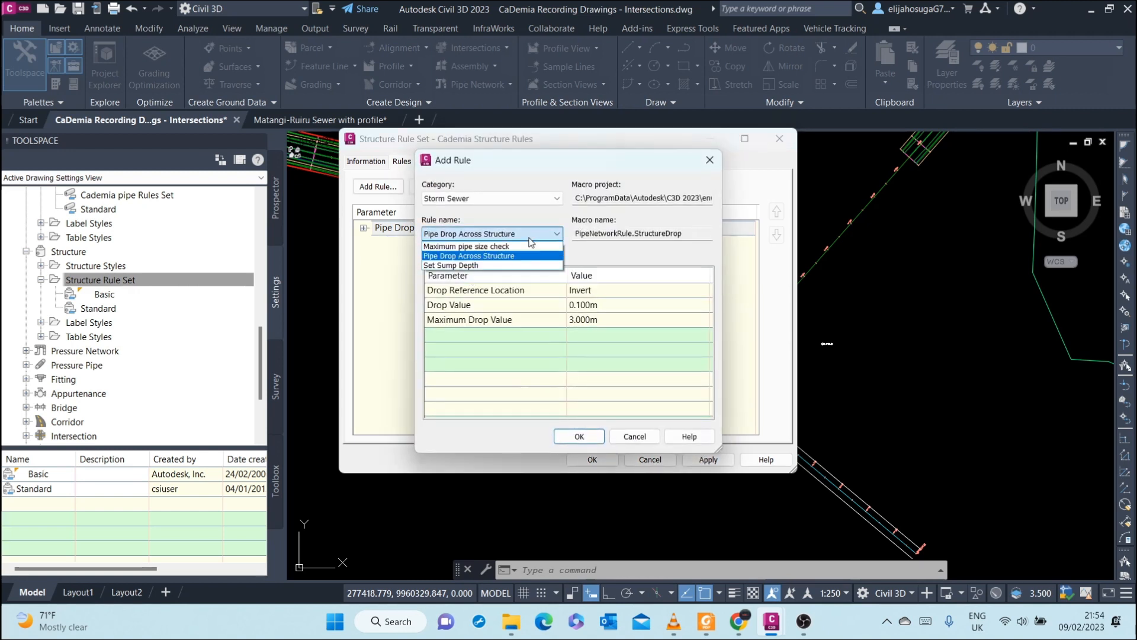
click(482, 265)
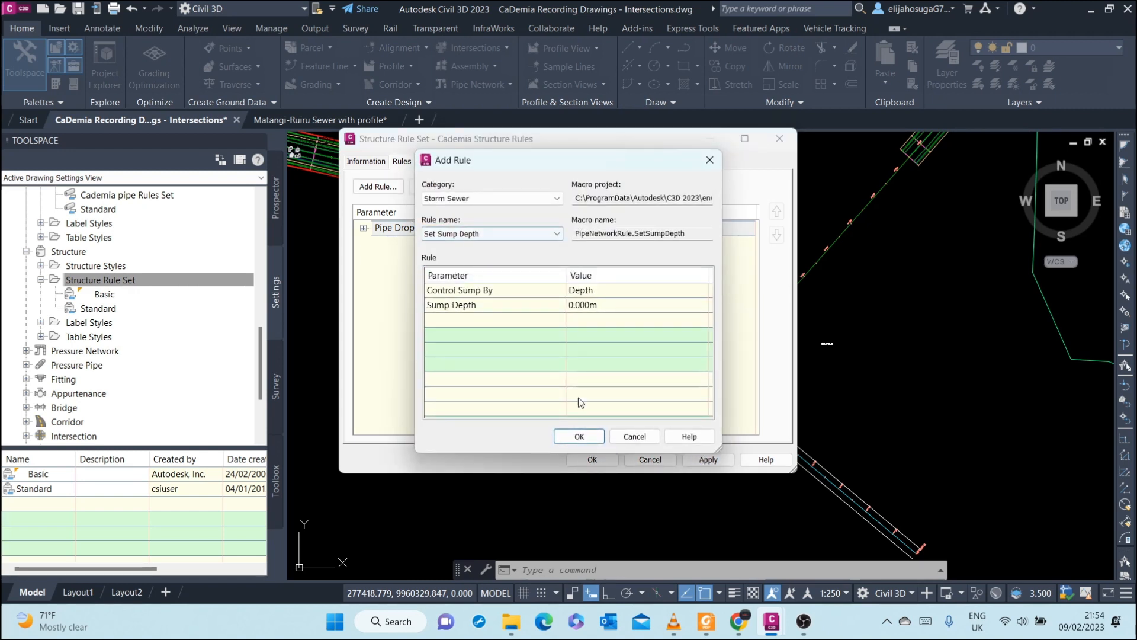
click(578, 436)
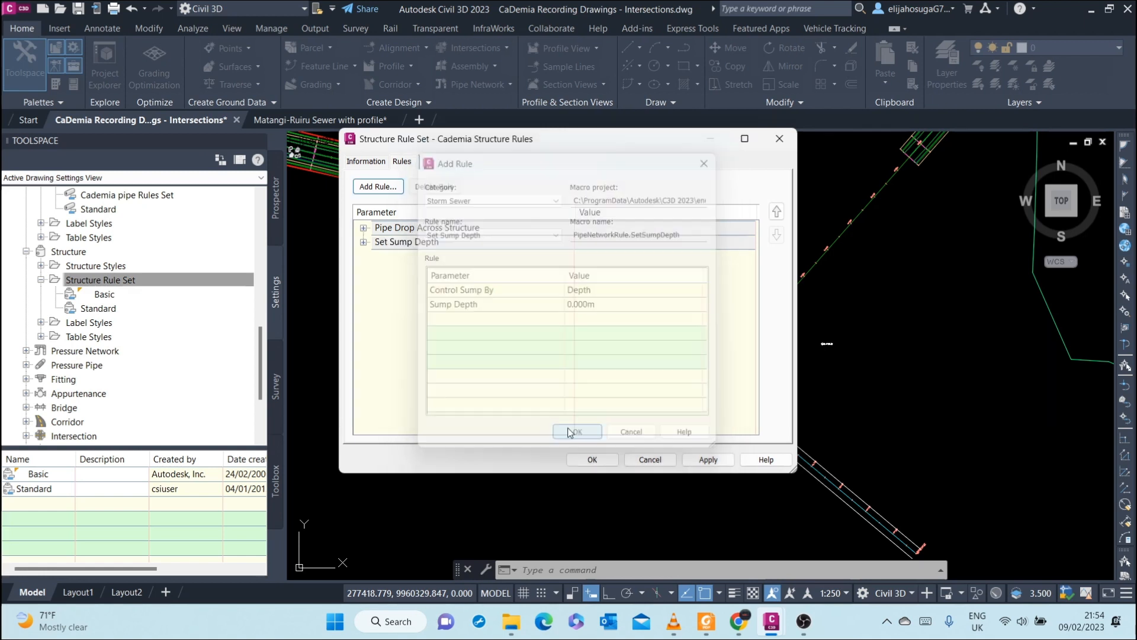
click(363, 242)
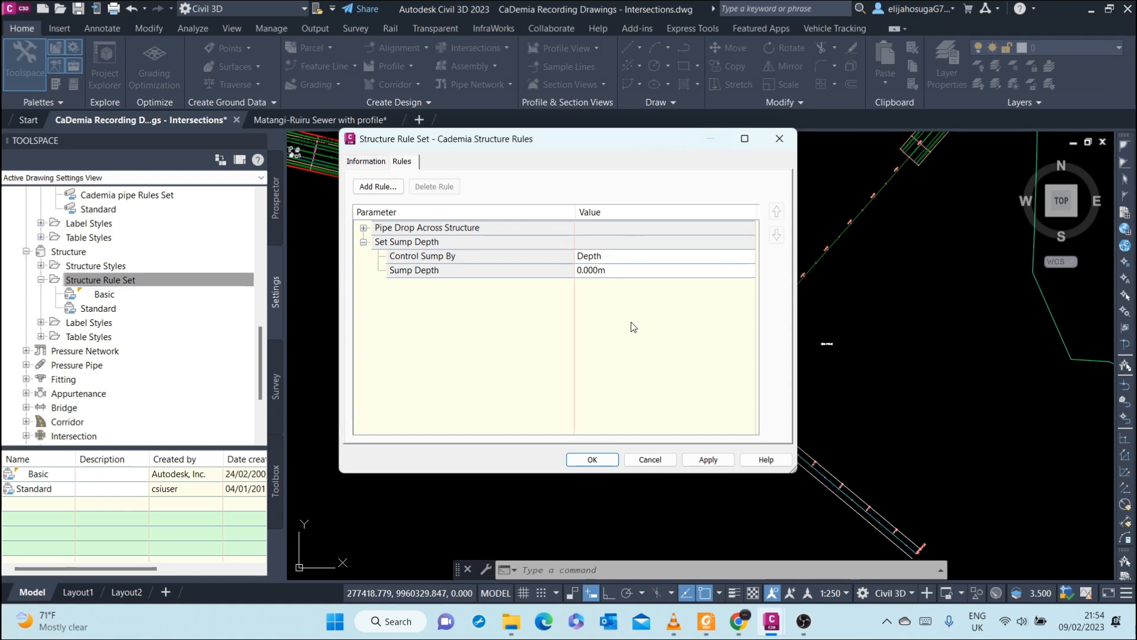
click(707, 460)
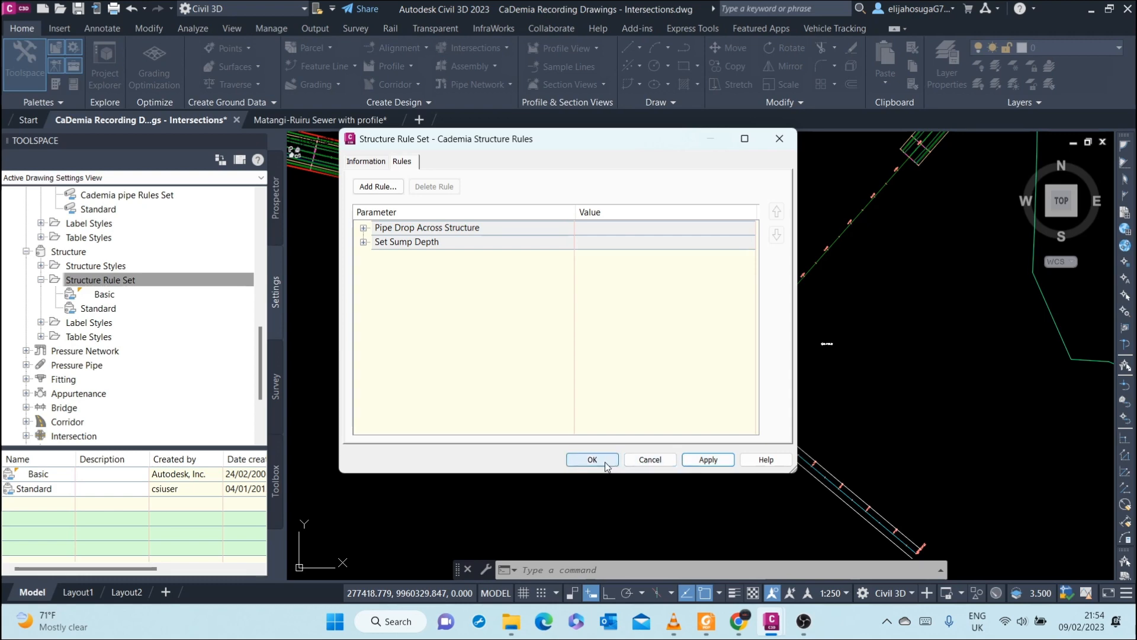
click(592, 460)
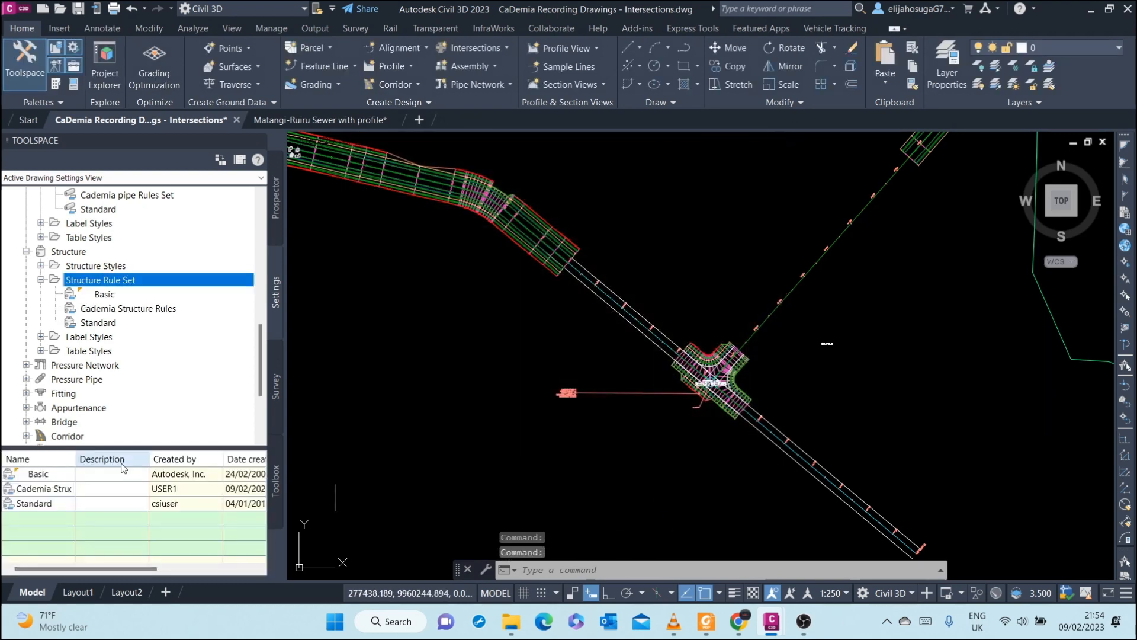